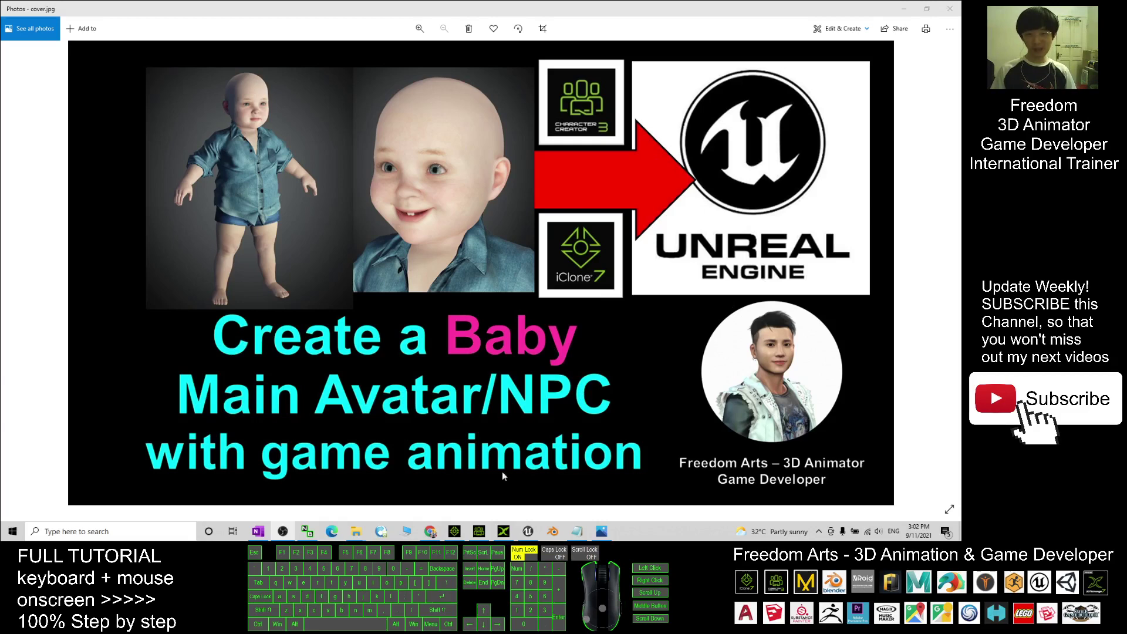
Switch from the cover image to the open Character Creator 3 project with the default avatar.
{"action": "mouse_move", "coordinate": [485, 532]}
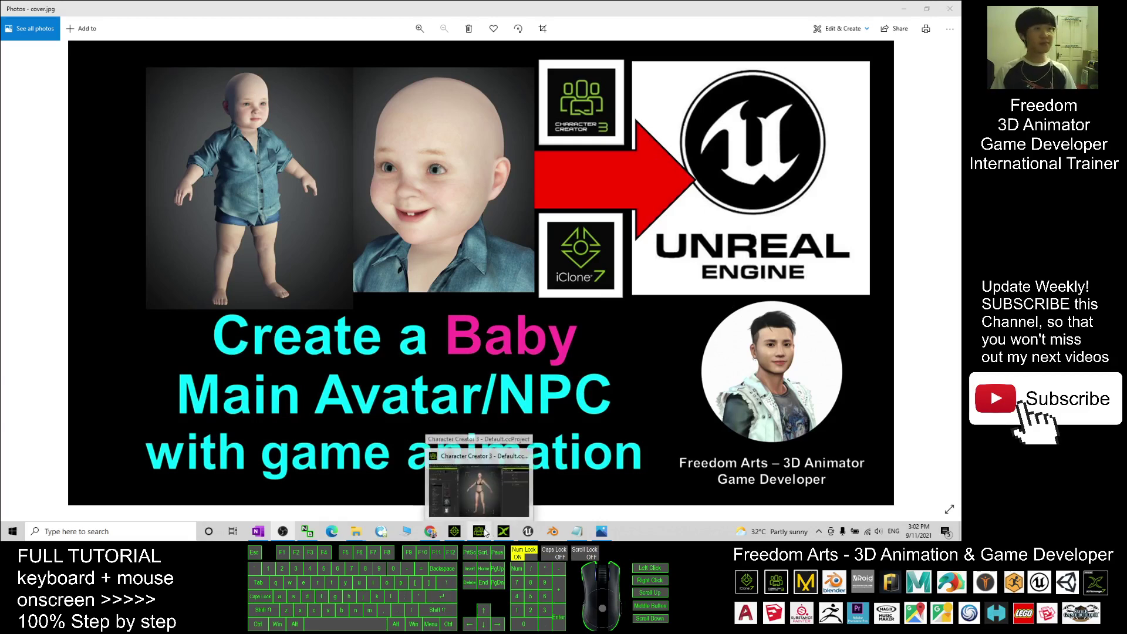
{"action": "left_click", "coordinate": [530, 534]}
{"action": "left_click", "coordinate": [530, 534]}
{"action": "left_click", "coordinate": [479, 532]}
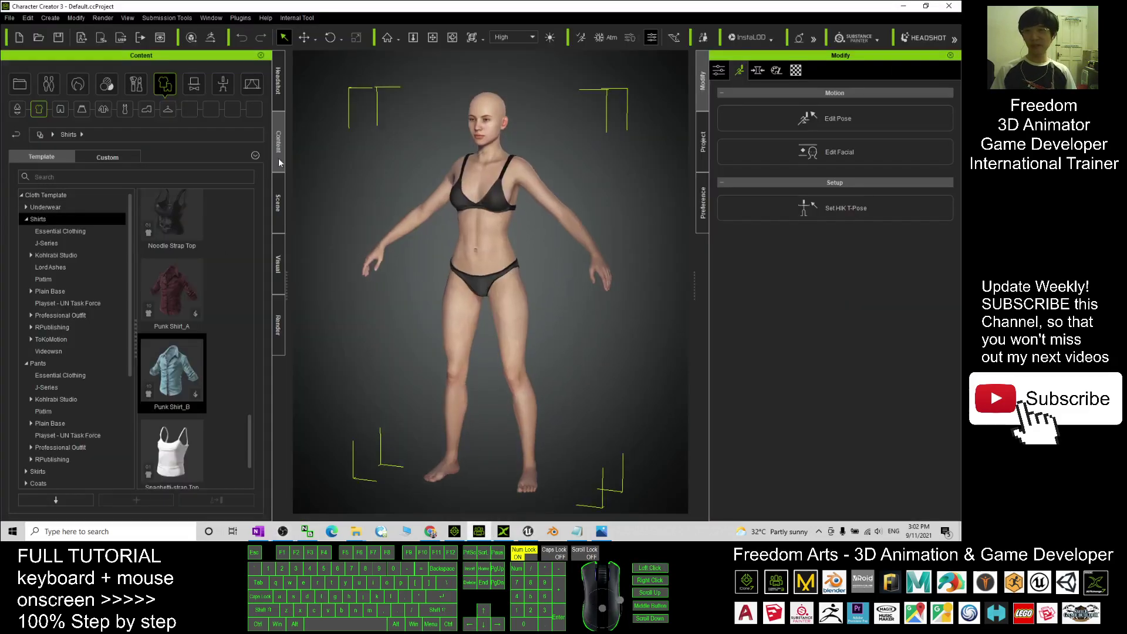
{"action": "key", "text": "c"}
{"action": "mouse_move", "coordinate": [517, 235]}
{"action": "left_mouse_down"}
{"action": "mouse_move", "coordinate": [544, 304]}
{"action": "mouse_move", "coordinate": [782, 257]}
{"action": "mouse_move", "coordinate": [651, 256]}
{"action": "mouse_move", "coordinate": [661, 238]}
{"action": "mouse_move", "coordinate": [499, 228]}
{"action": "left_mouse_up"}
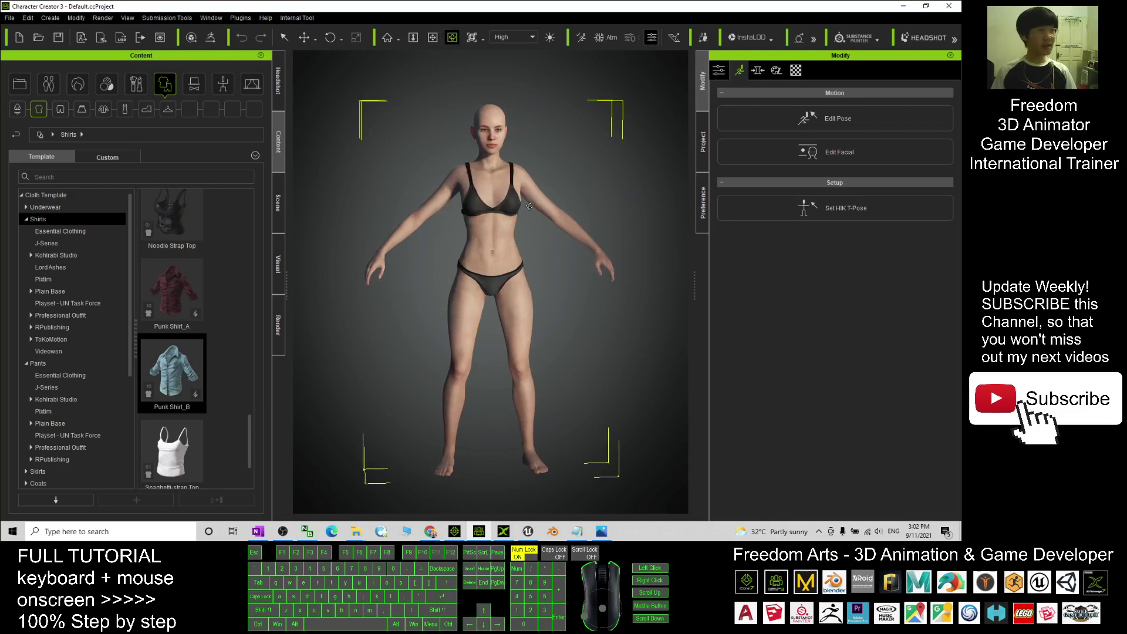
Apply the Baby avatar from the Human Anatomy character templates with the Replace All option.
{"action": "left_click", "coordinate": [20, 85]}
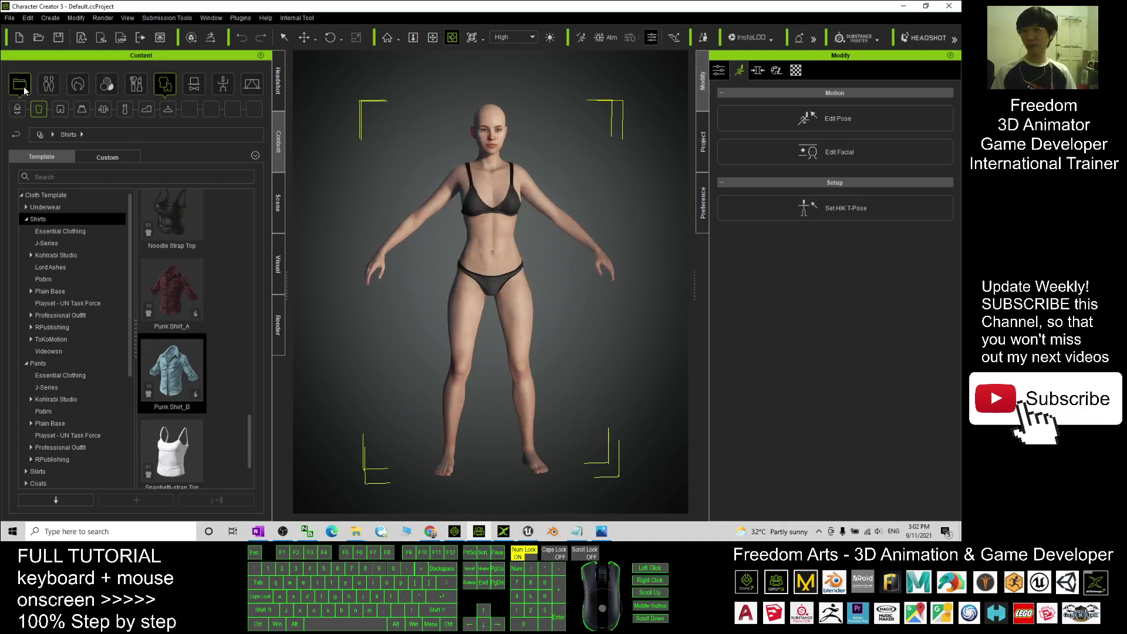
{"action": "left_click", "coordinate": [20, 110]}
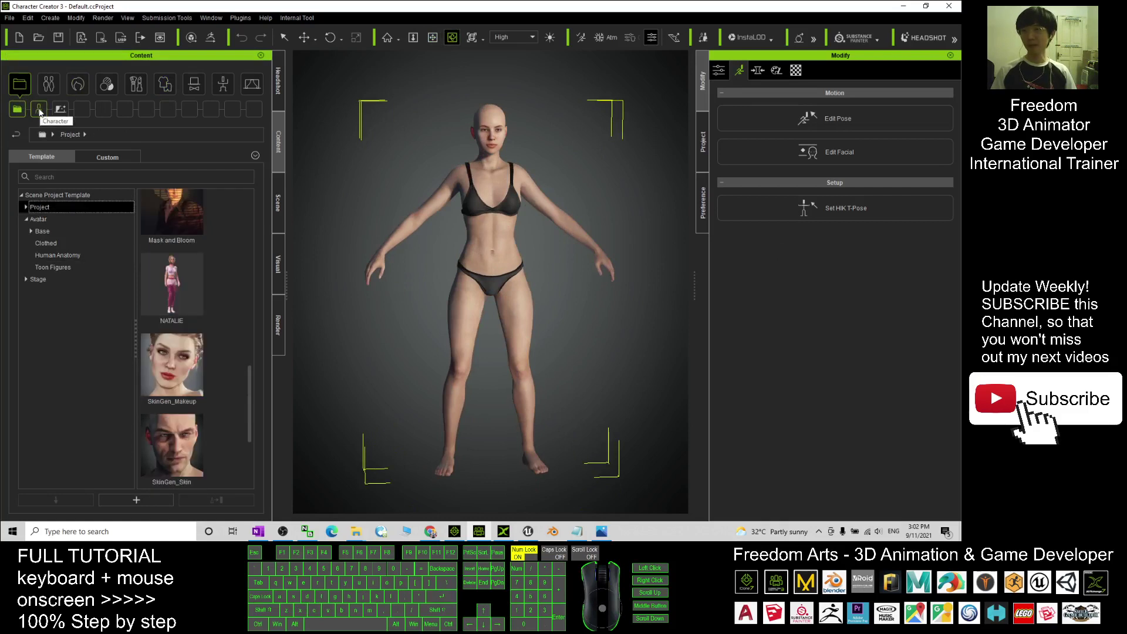
{"action": "left_click", "coordinate": [39, 111]}
{"action": "left_click", "coordinate": [43, 111]}
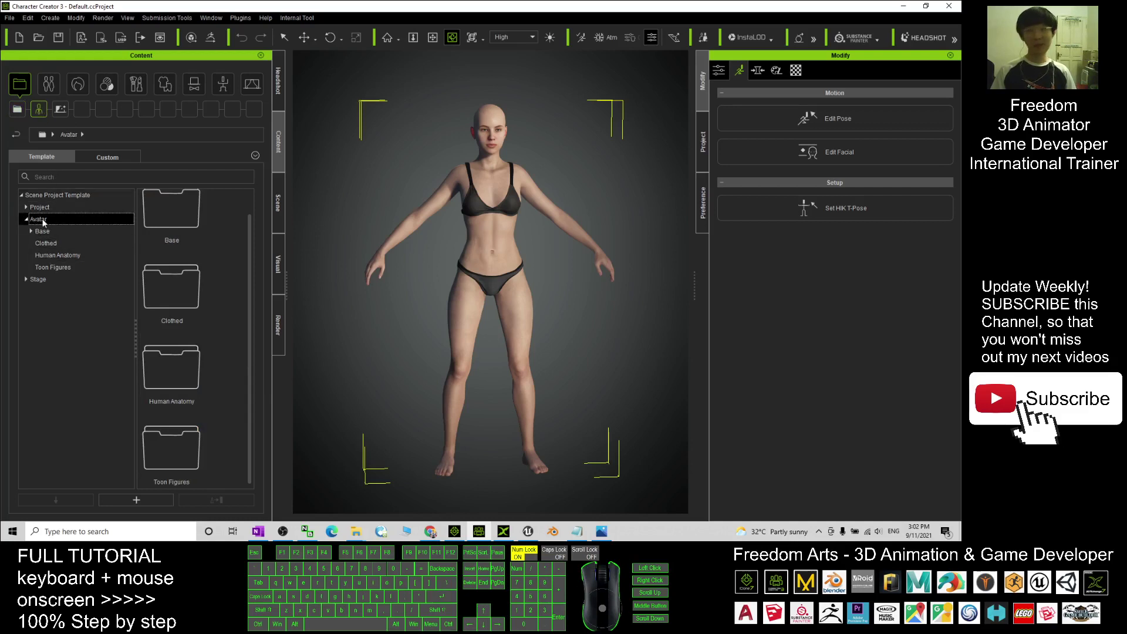
{"action": "left_click", "coordinate": [49, 255]}
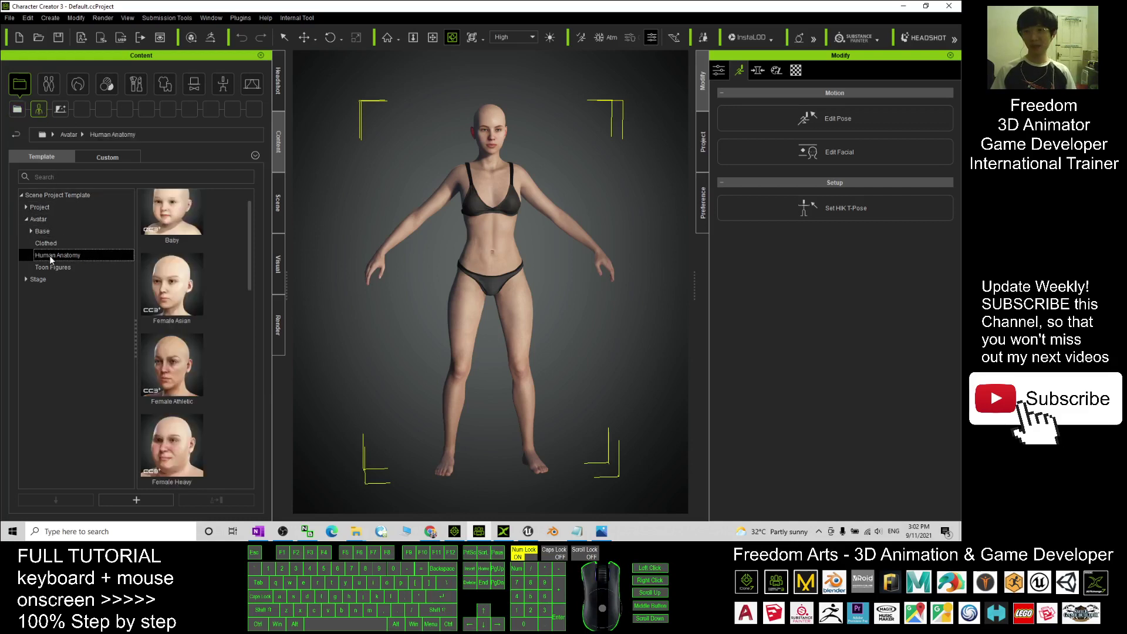
{"action": "left_click_drag", "start_coordinate": [249, 242], "coordinate": [251, 205]}
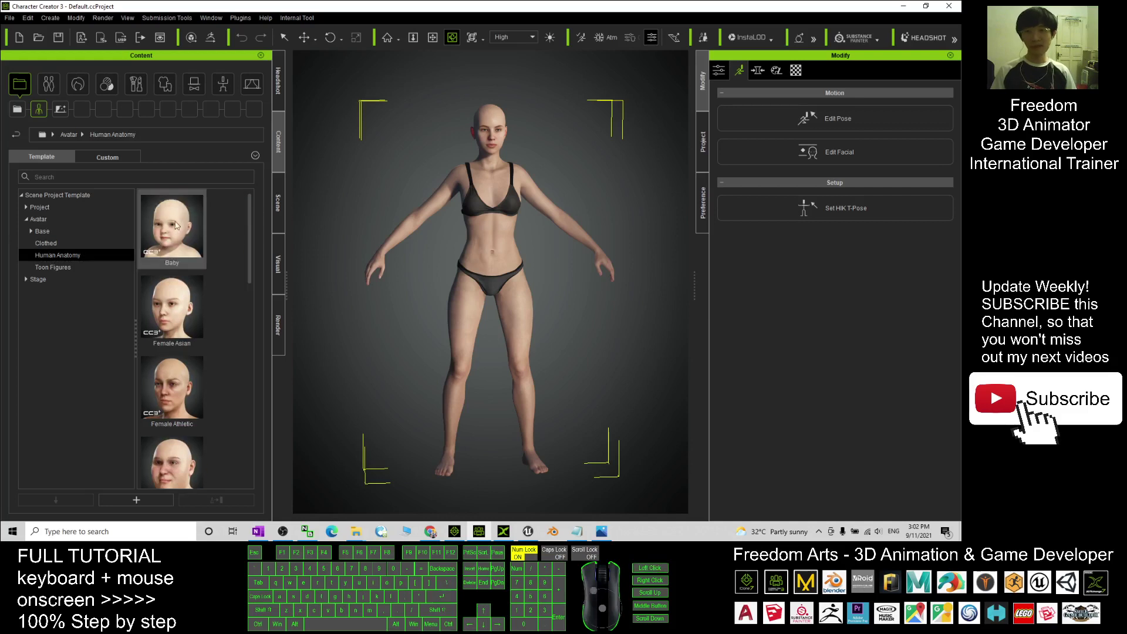
{"action": "double_click", "coordinate": [174, 228]}
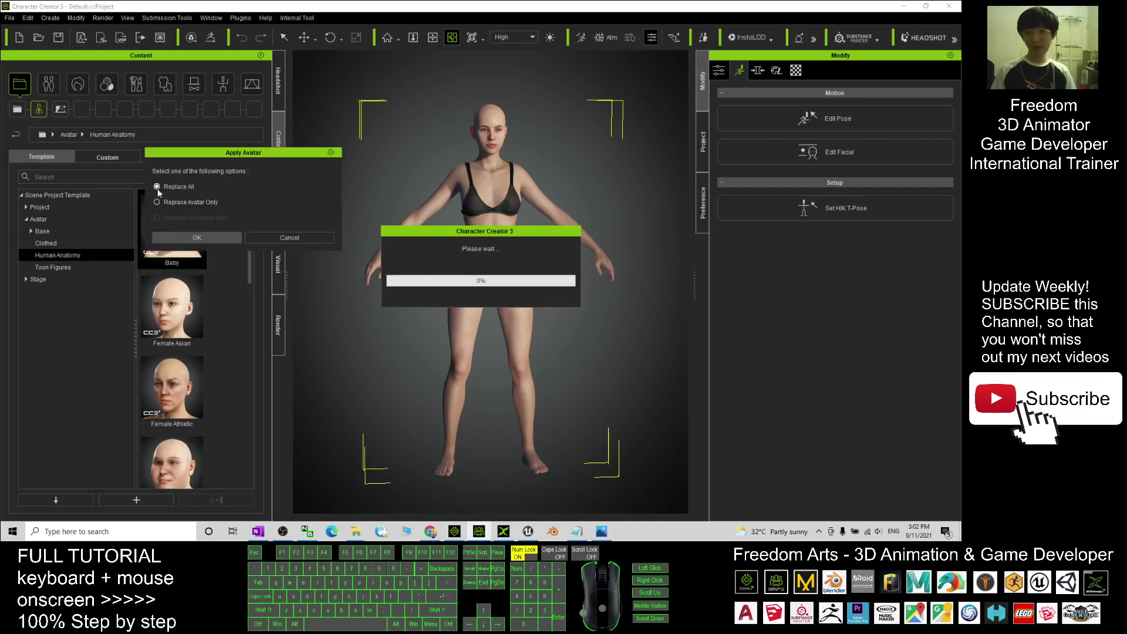
{"action": "left_click", "coordinate": [186, 236]}
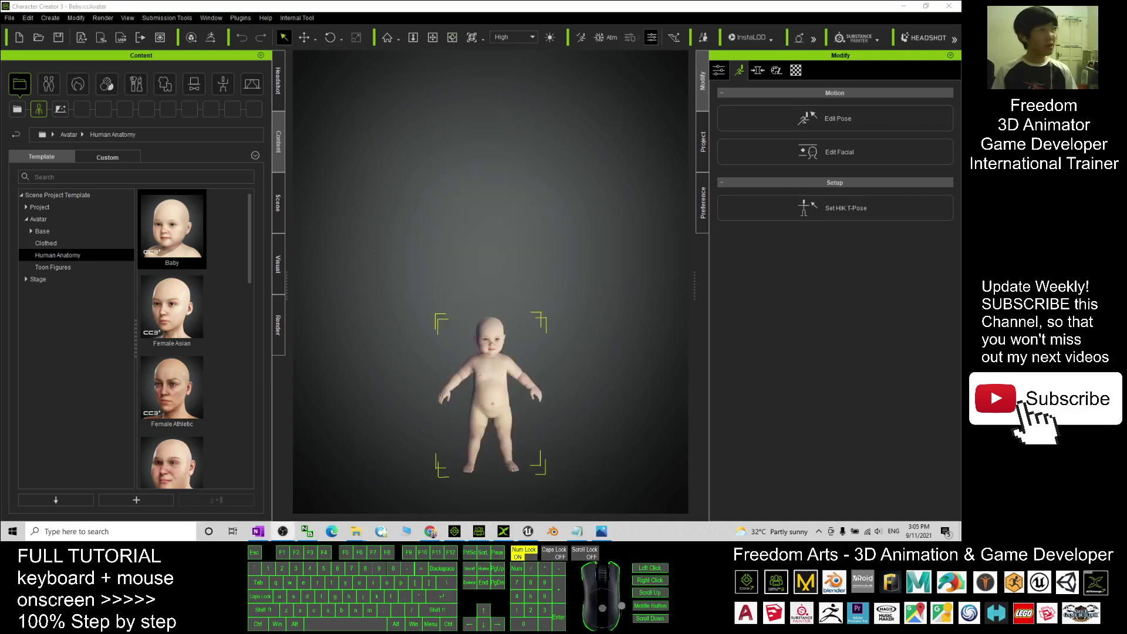
Examine the whole baby avatar up close from a slightly angled view.
{"action": "scroll", "coordinate": [557, 356], "scroll_direction": "up", "scroll_amount": 2}
{"action": "key", "text": "x"}
{"action": "left_click_drag", "start_coordinate": [562, 403], "coordinate": [622, 305]}
{"action": "key", "text": "c"}
{"action": "scroll", "coordinate": [622, 317], "scroll_direction": "up", "scroll_amount": 3}
{"action": "key", "text": "x"}
{"action": "left_click_drag", "start_coordinate": [646, 358], "coordinate": [494, 315]}
{"action": "key", "text": "c"}
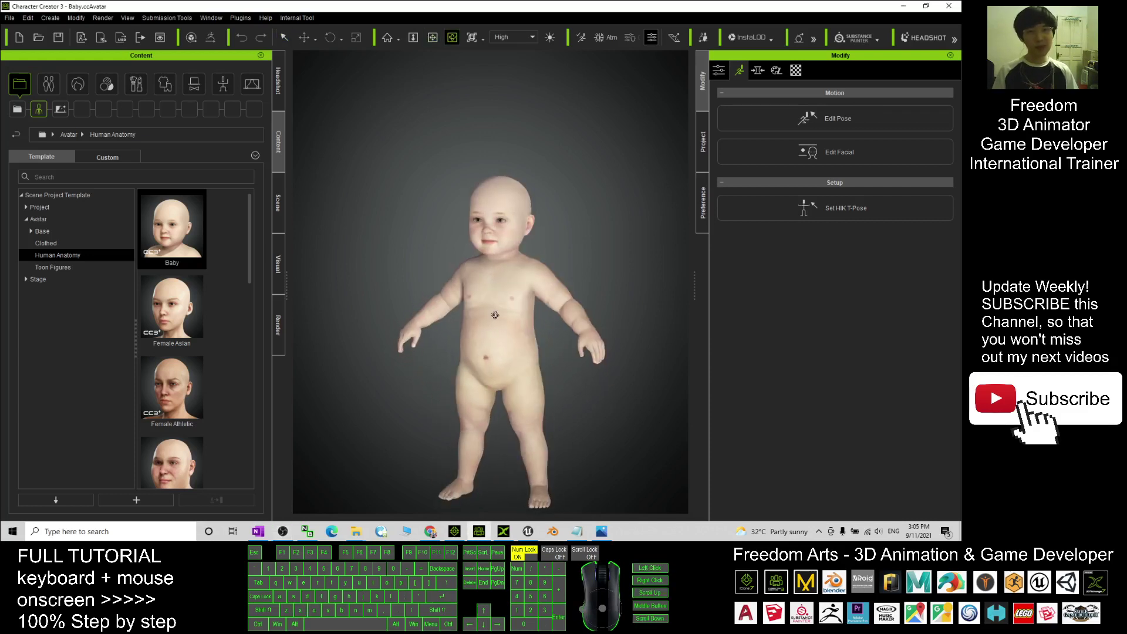
Show the baby's material list and select the Std_Skin_Head material down to its Material Settings.
{"action": "left_click", "coordinate": [795, 70]}
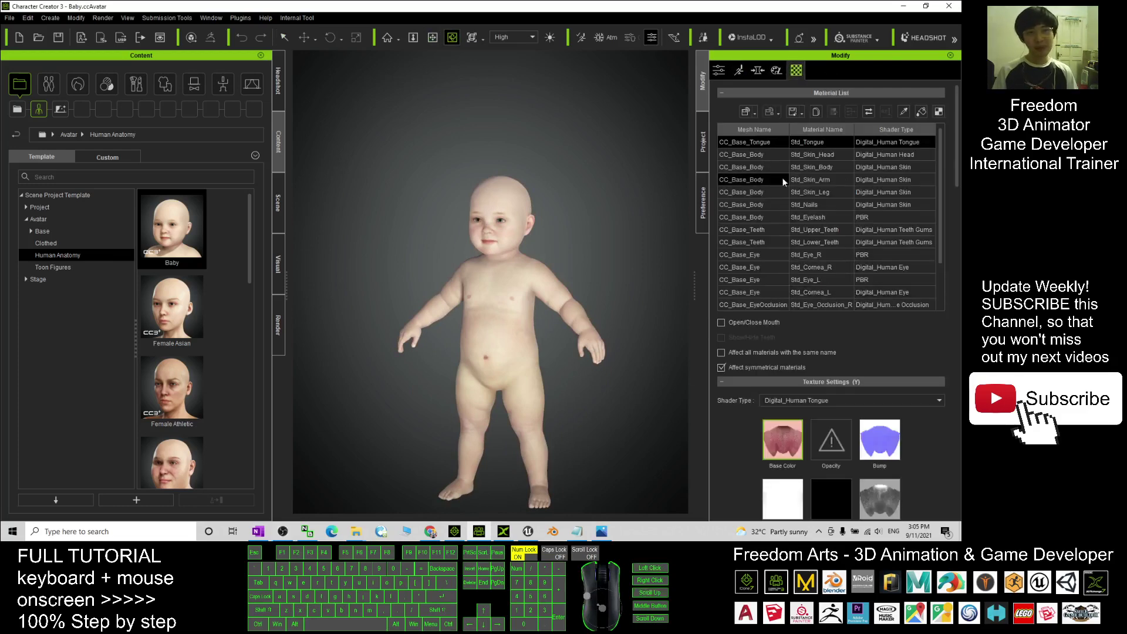
{"action": "left_click", "coordinate": [807, 154]}
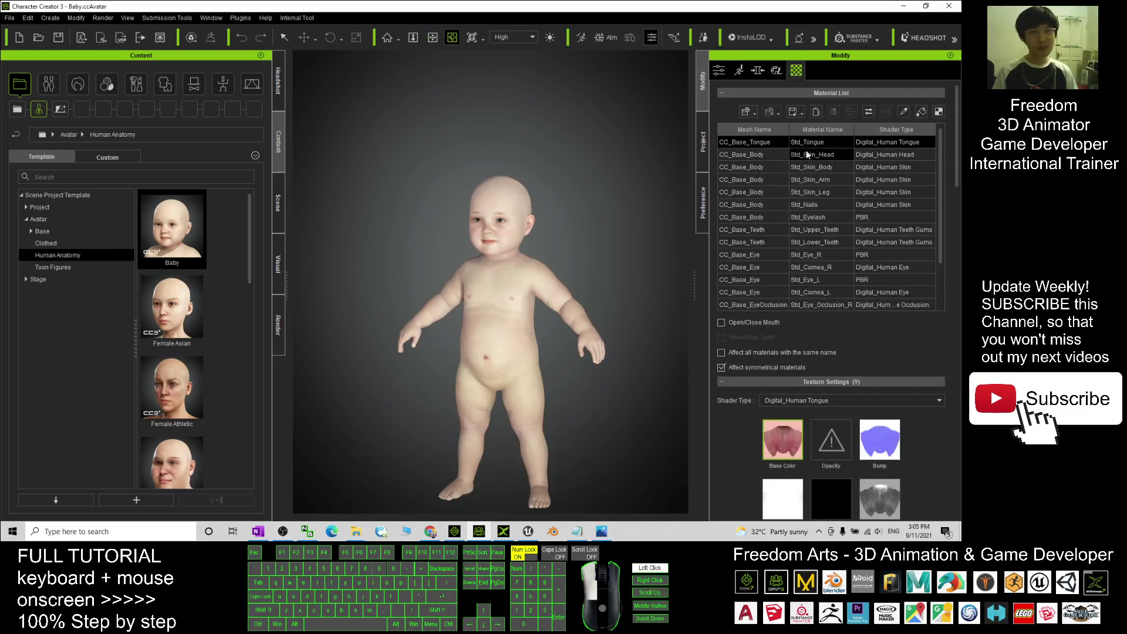
{"action": "scroll", "coordinate": [886, 365], "scroll_direction": "down", "scroll_amount": 5}
{"action": "scroll", "coordinate": [795, 349], "scroll_direction": "down", "scroll_amount": 10}
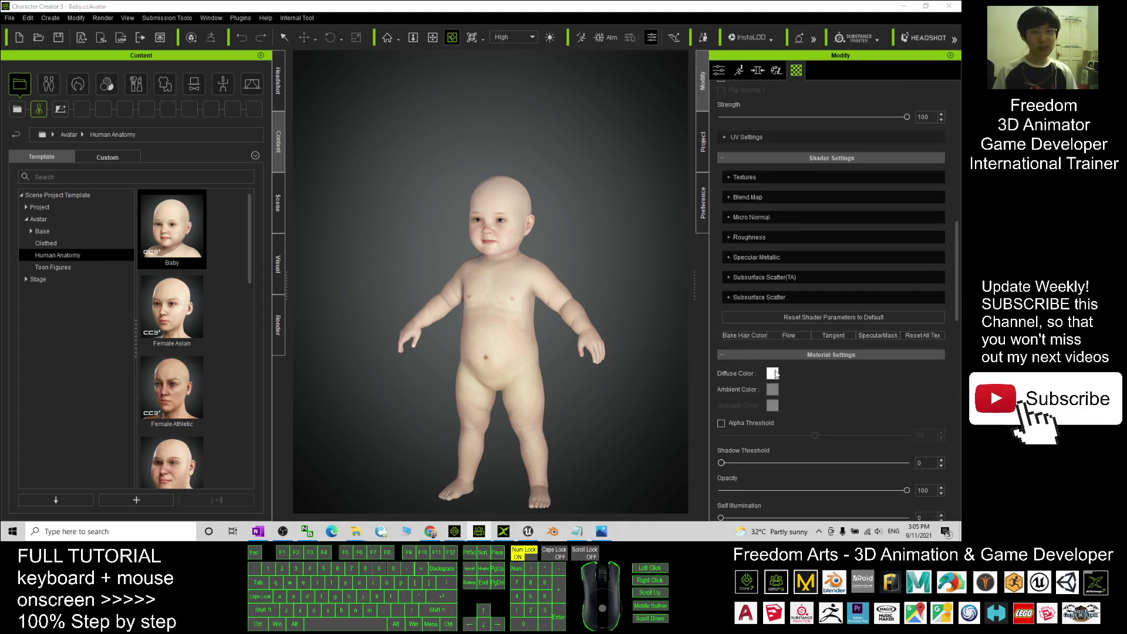
Try basic colours for the head skin's diffuse colour, darkening the peach tone to brown #37241b.
{"action": "left_click", "coordinate": [772, 373]}
{"action": "left_click_drag", "start_coordinate": [487, 151], "coordinate": [649, 151]}
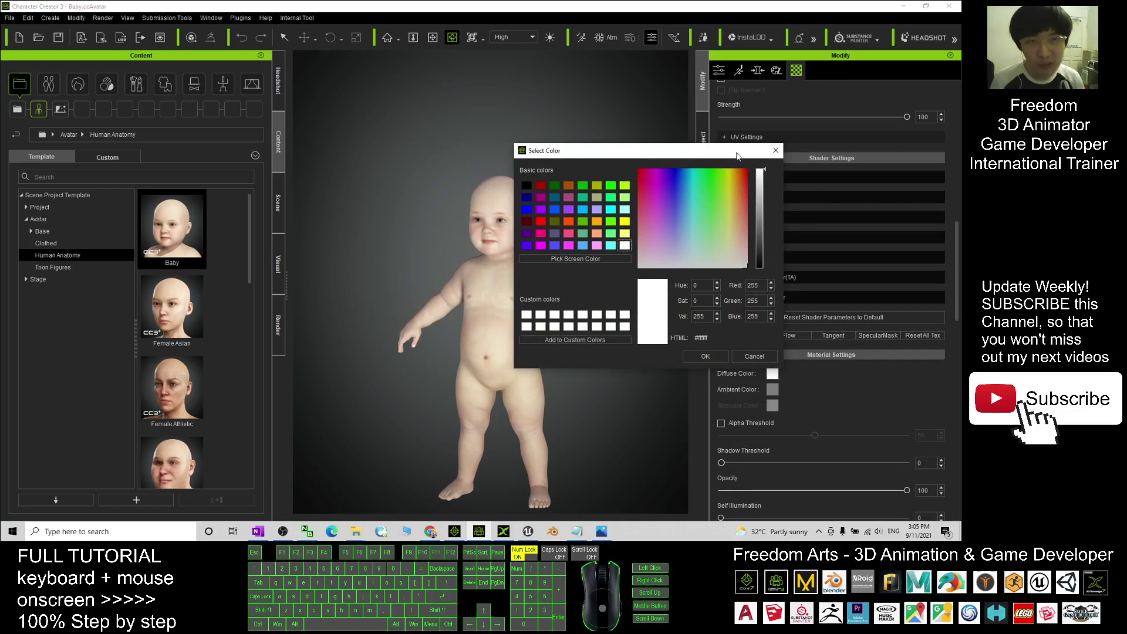
{"action": "left_click_drag", "start_coordinate": [737, 157], "coordinate": [810, 145]}
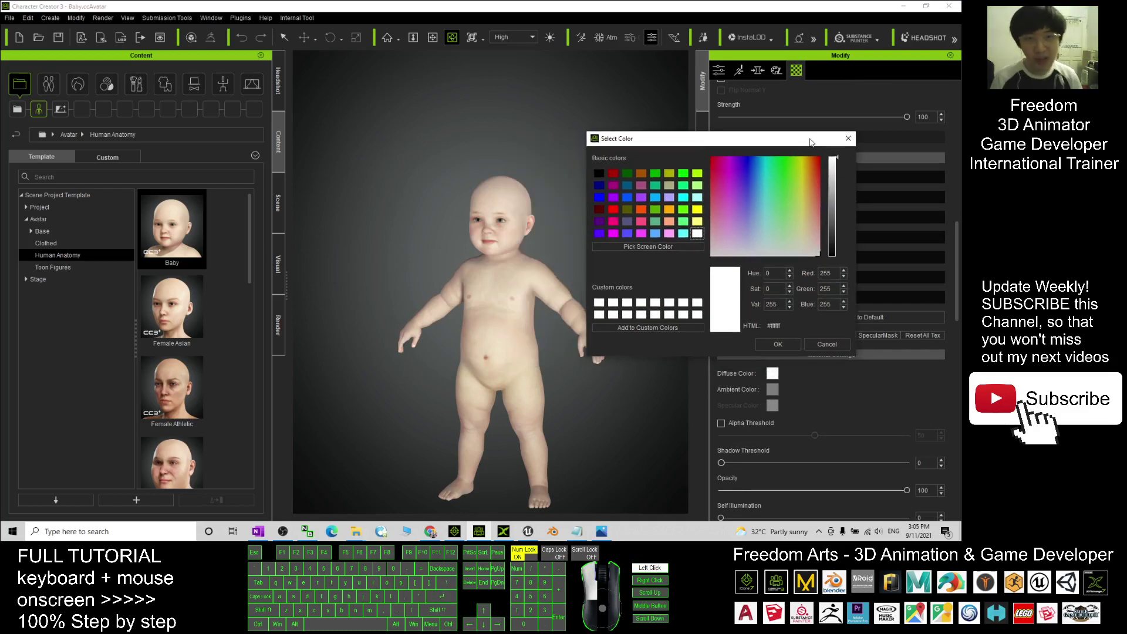
{"action": "left_click", "coordinate": [670, 235]}
{"action": "left_click", "coordinate": [669, 221]}
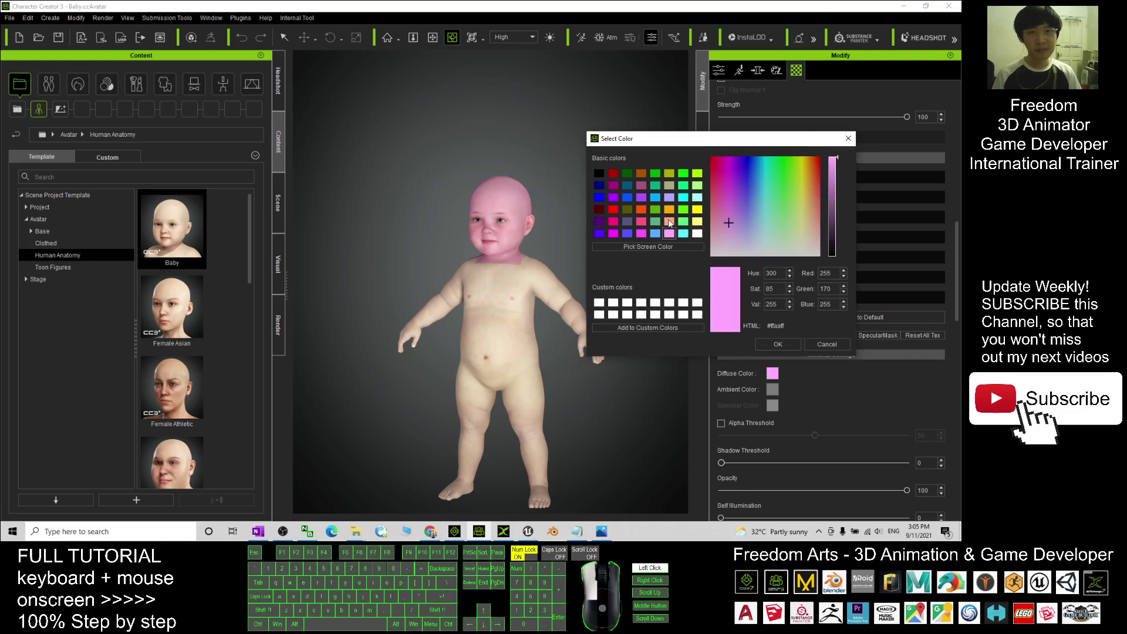
{"action": "left_click", "coordinate": [840, 160]}
{"action": "left_click_drag", "start_coordinate": [839, 183], "coordinate": [840, 234]}
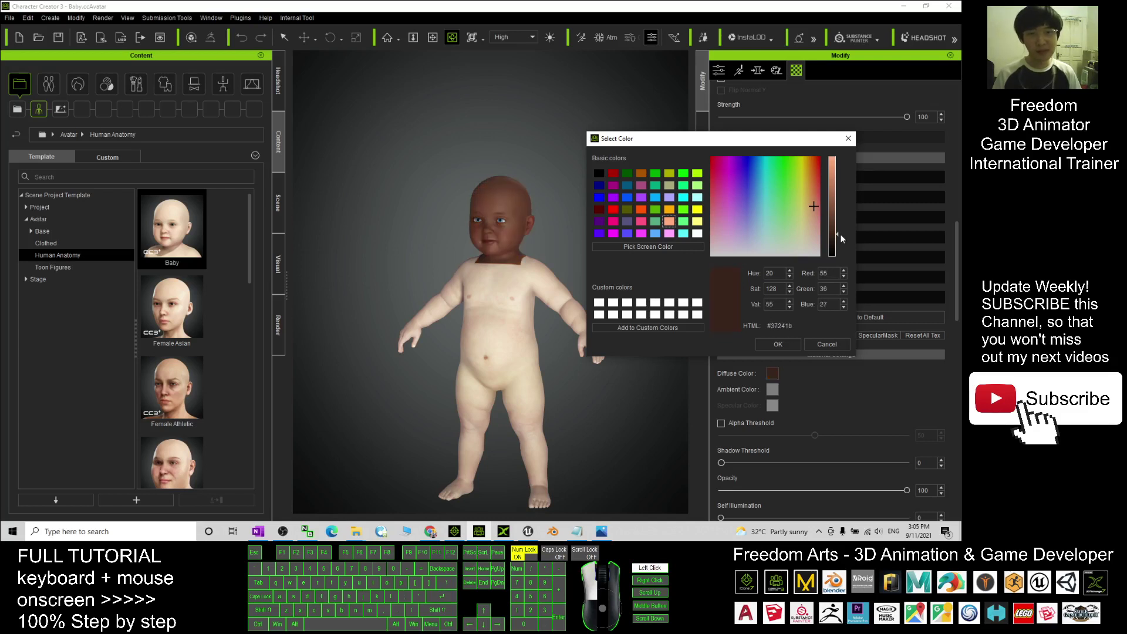
{"action": "left_click", "coordinate": [848, 138]}
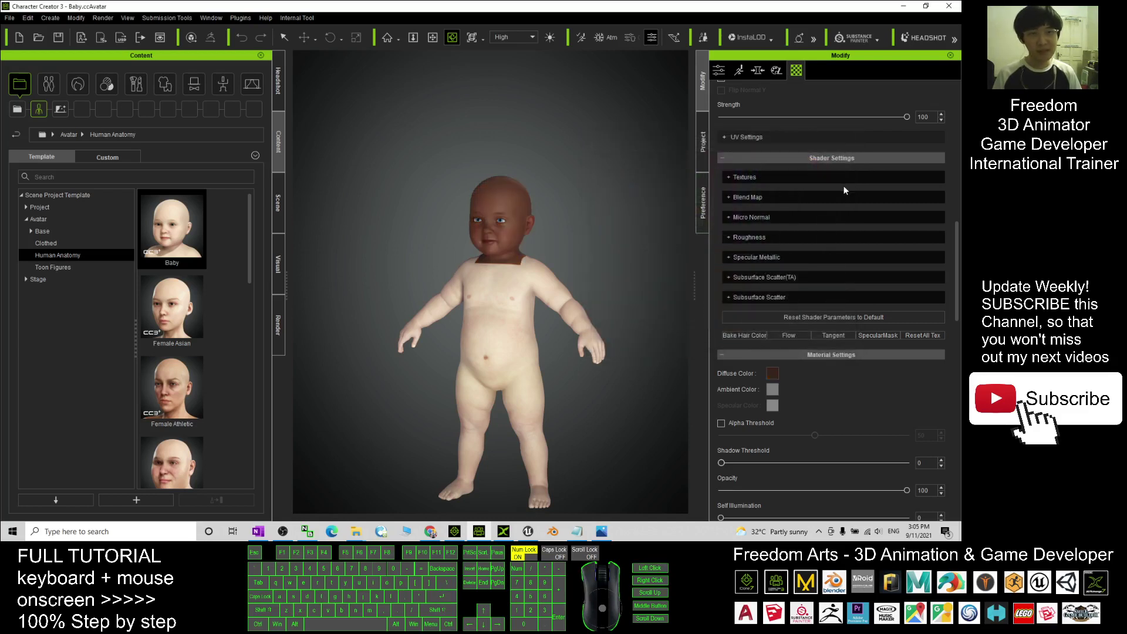
Undo the diffuse colour change on the head skin material.
{"action": "left_click", "coordinate": [957, 236]}
{"action": "scroll", "coordinate": [840, 163], "scroll_direction": "up", "scroll_amount": 1}
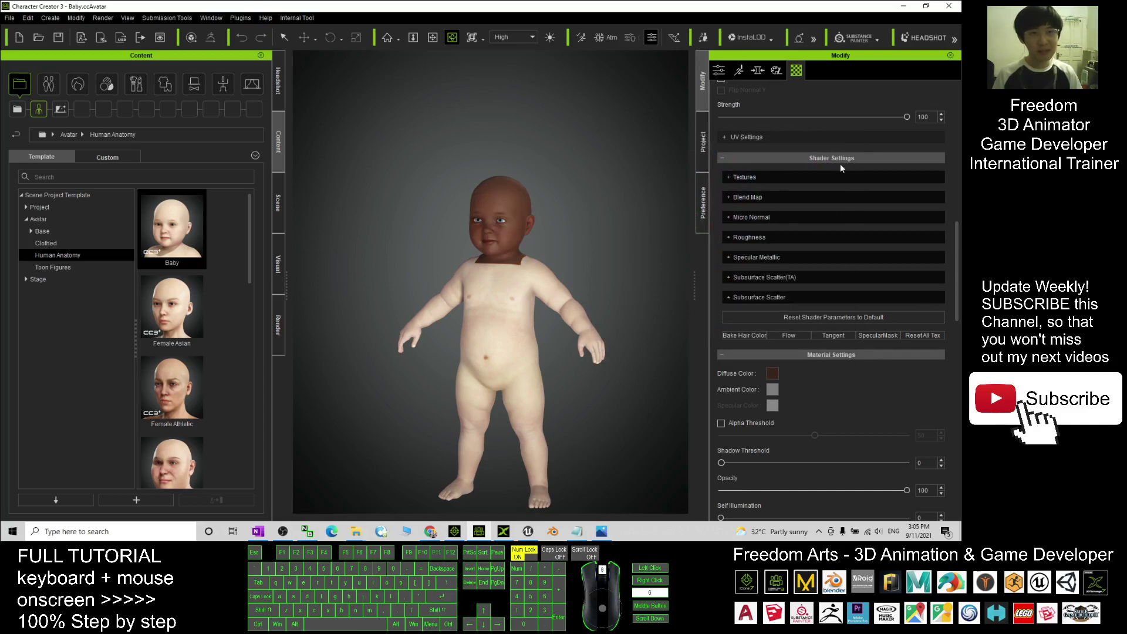
{"action": "key", "text": "ctrl+z"}
{"action": "left_click_drag", "start_coordinate": [955, 230], "coordinate": [949, 100]}
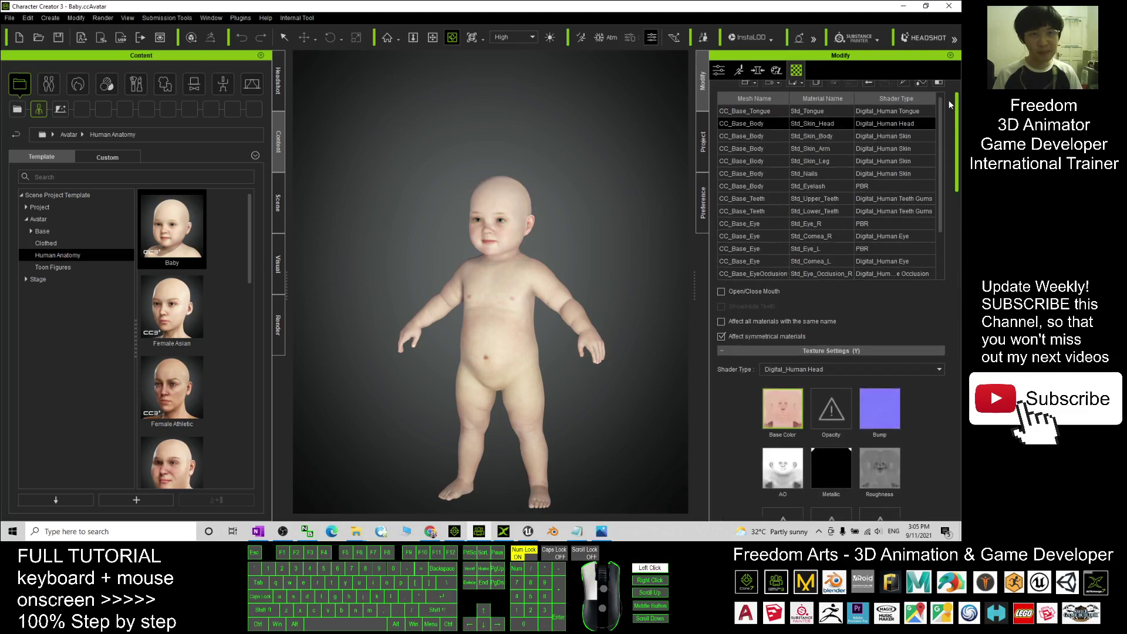
Set the Std_Skin_Head diffuse colour to dark brown #412b20, starting from the peach basic colour and darkening it.
{"action": "scroll", "coordinate": [613, 270], "scroll_direction": "down", "scroll_amount": 5}
{"action": "scroll", "coordinate": [614, 270], "scroll_direction": "up", "scroll_amount": 5}
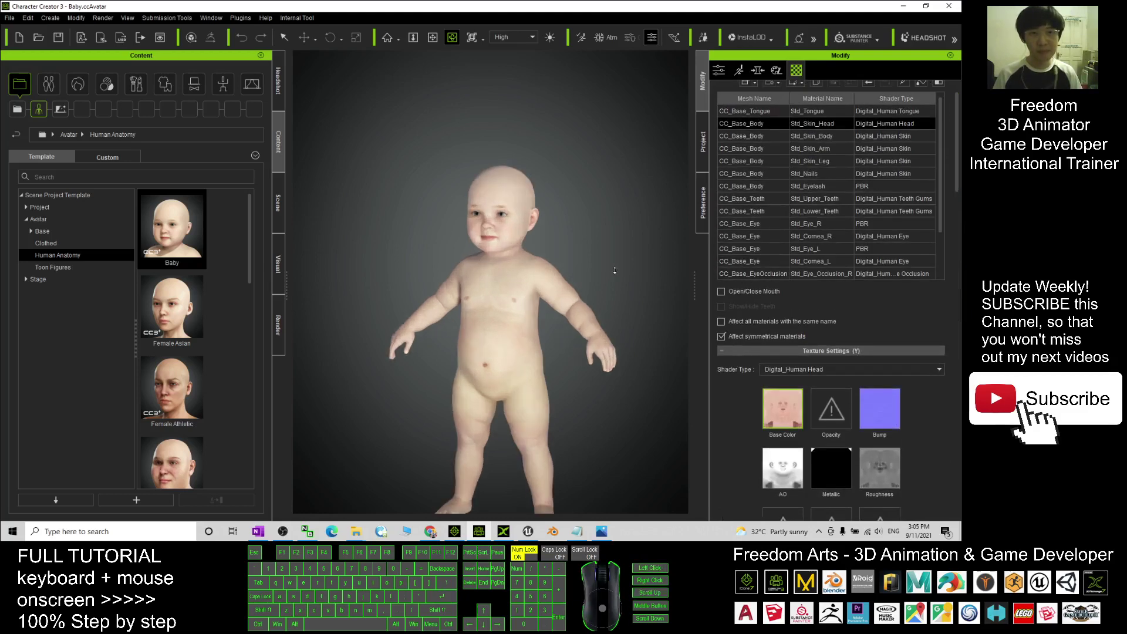
{"action": "left_click_drag", "start_coordinate": [957, 140], "coordinate": [960, 137]}
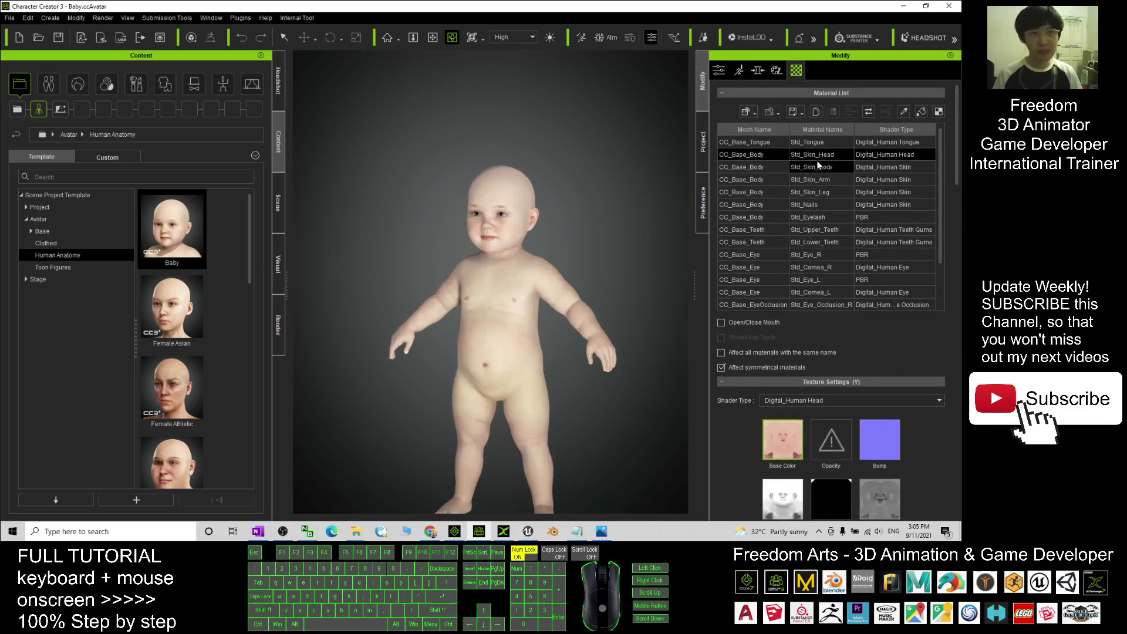
{"action": "scroll", "coordinate": [956, 237], "scroll_direction": "down", "scroll_amount": 3}
{"action": "scroll", "coordinate": [956, 231], "scroll_direction": "down", "scroll_amount": 7}
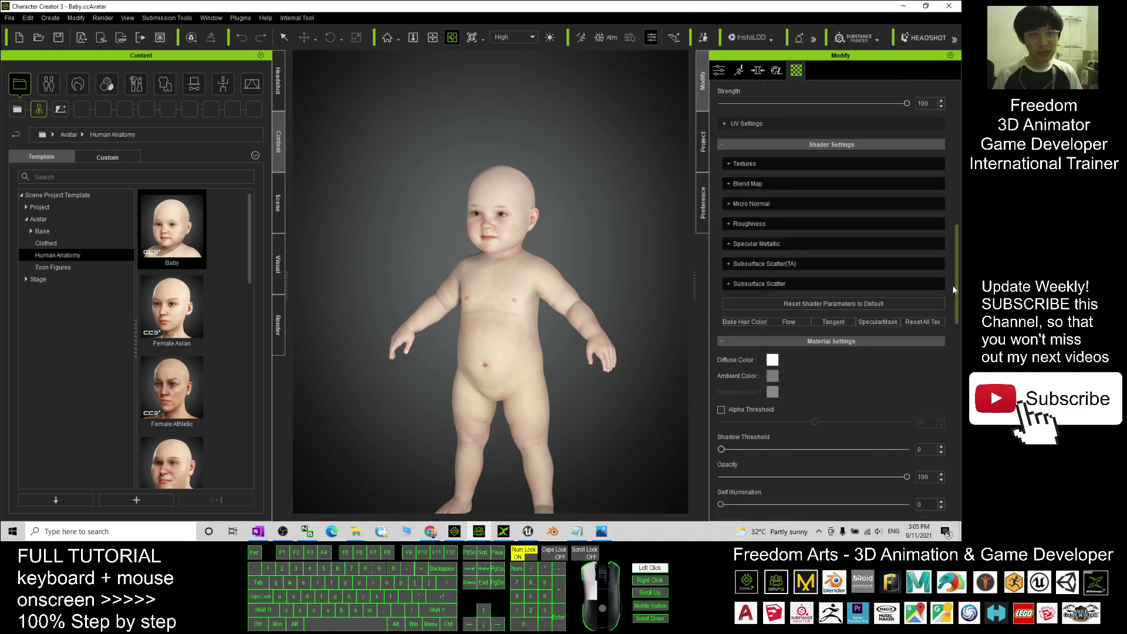
{"action": "left_click", "coordinate": [772, 360]}
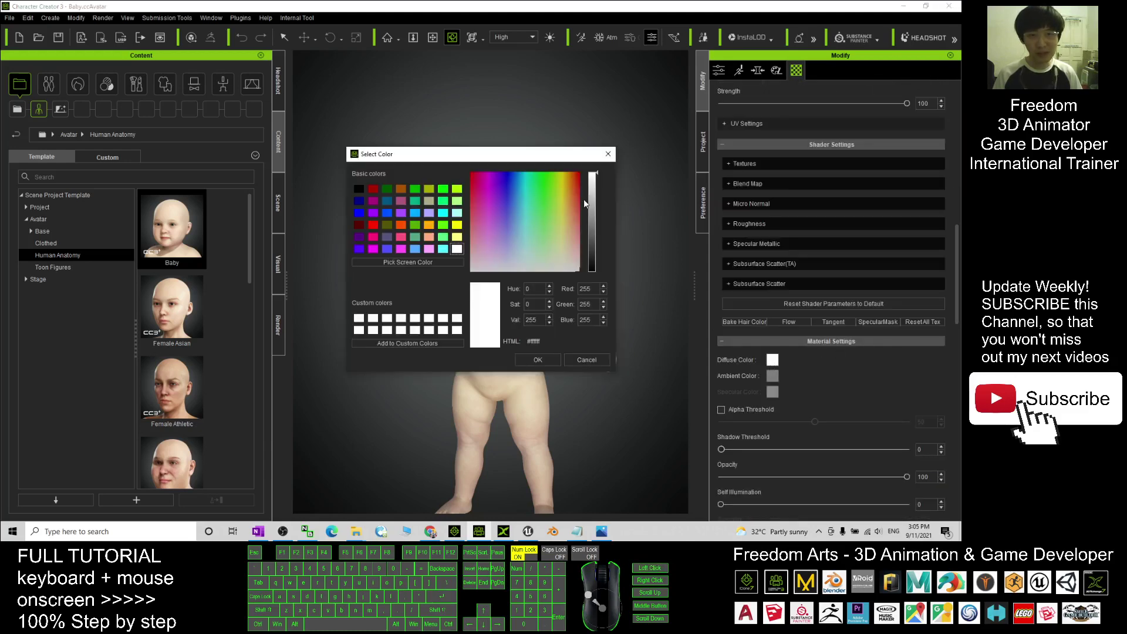
{"action": "left_click_drag", "start_coordinate": [565, 158], "coordinate": [784, 139]}
{"action": "left_click", "coordinate": [648, 218]}
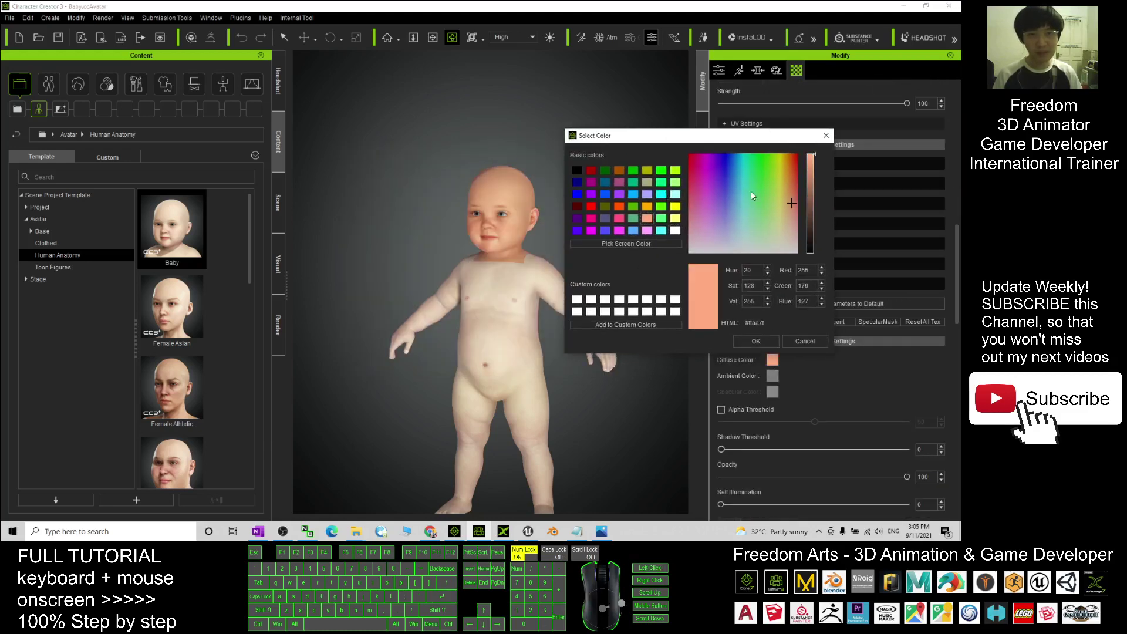
{"action": "left_click", "coordinate": [812, 227]}
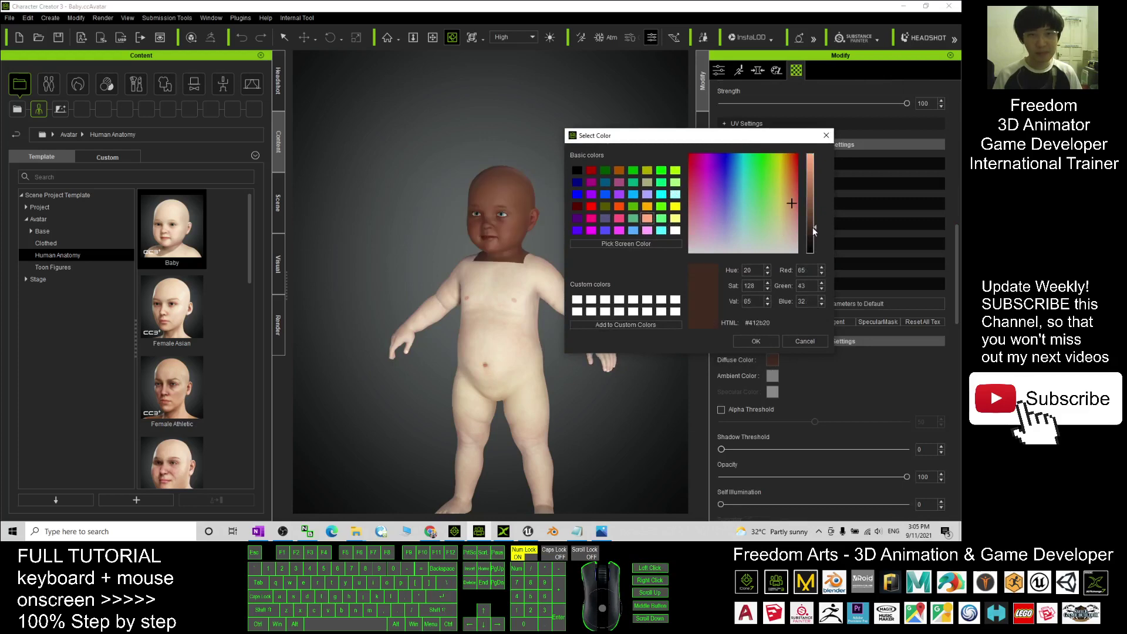
{"action": "left_click", "coordinate": [763, 341]}
Copy the HTML code #412b20 from the head skin's diffuse colour and close the colour dialog.
{"action": "left_click", "coordinate": [773, 360]}
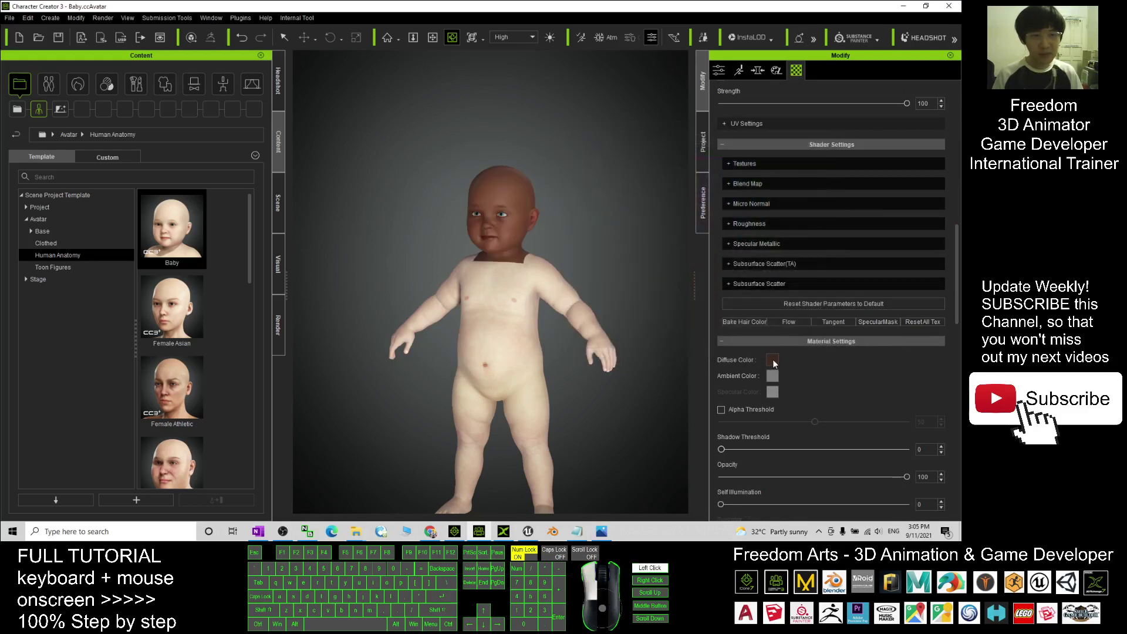
{"action": "left_click_drag", "start_coordinate": [552, 343], "coordinate": [528, 356]}
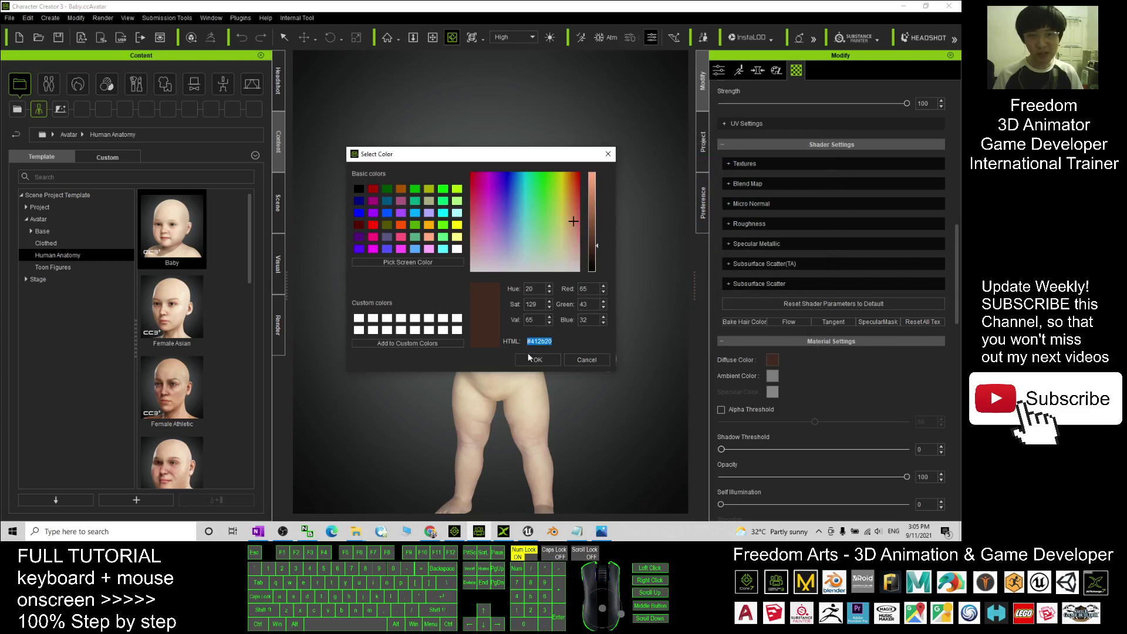
{"action": "right_click", "coordinate": [534, 347]}
{"action": "left_click", "coordinate": [567, 378]}
{"action": "key", "text": "Escape"}
Apply the copied colour #412b20 as the diffuse colour of the Std_Skin_Body material.
{"action": "left_click_drag", "start_coordinate": [956, 266], "coordinate": [941, 302]}
{"action": "left_click", "coordinate": [811, 166]}
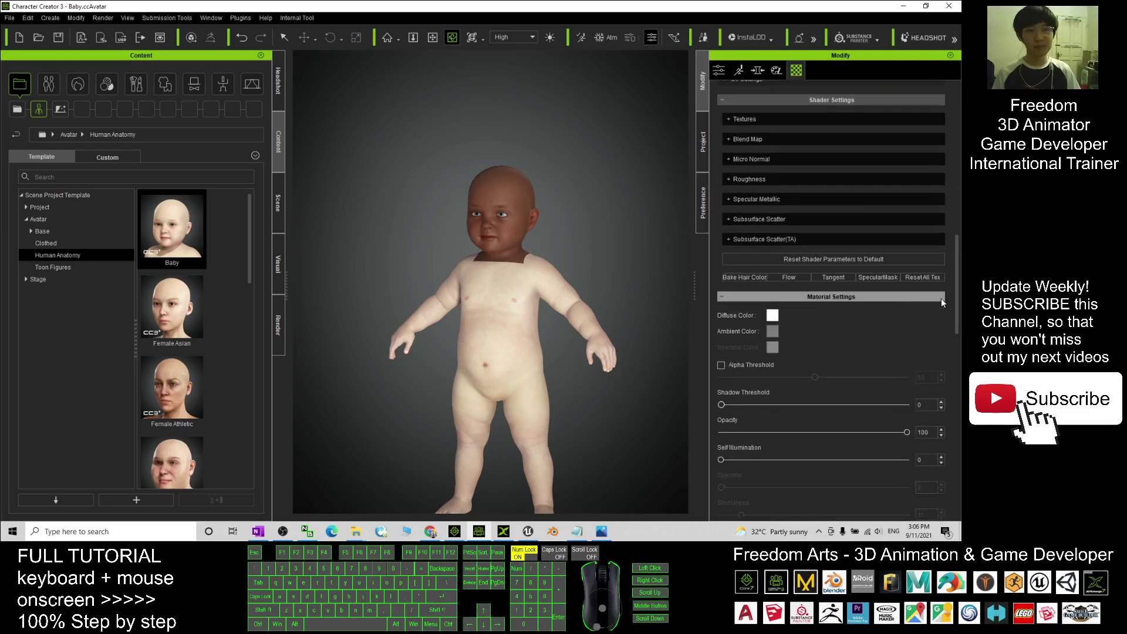
{"action": "left_click", "coordinate": [772, 316]}
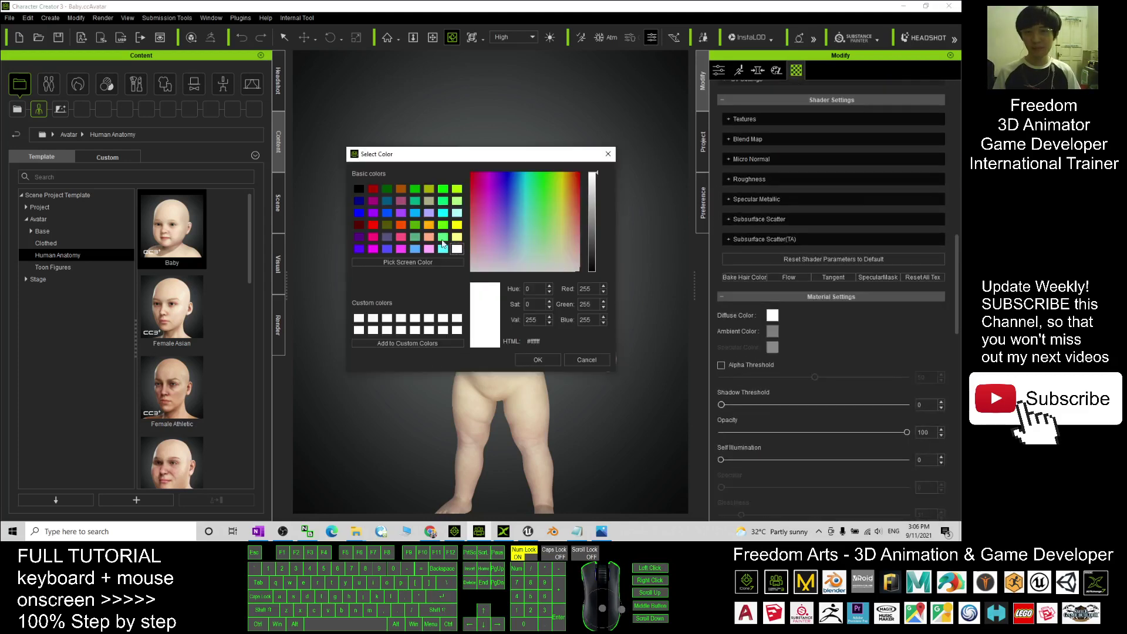
{"action": "left_click_drag", "start_coordinate": [549, 345], "coordinate": [412, 315]}
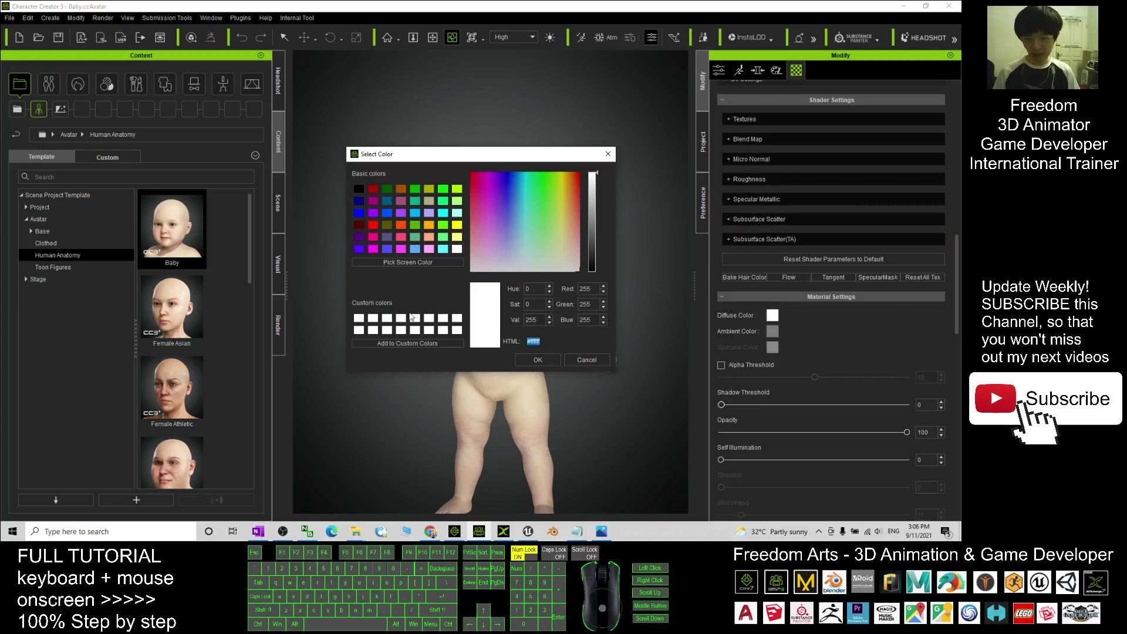
{"action": "key", "text": "ctrl+v"}
{"action": "left_click", "coordinate": [538, 360]}
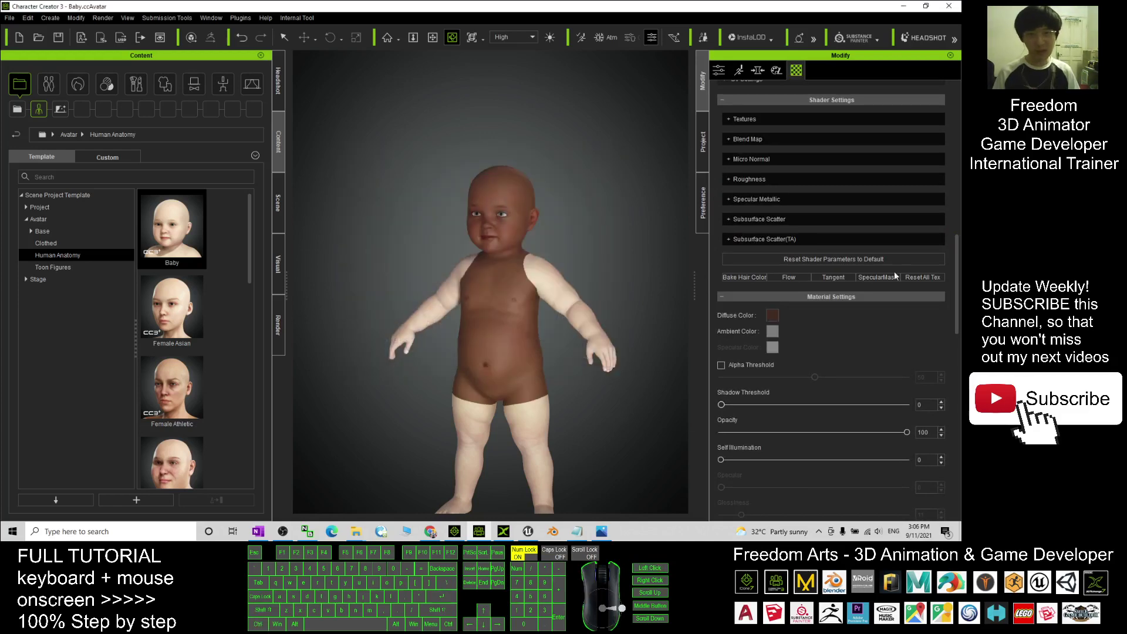
Apply the copied colour #412b20 as the diffuse colour of the Std_Skin_Arm material.
{"action": "mouse_move", "coordinate": [957, 304]}
{"action": "left_mouse_down"}
{"action": "mouse_move", "coordinate": [940, 149]}
{"action": "mouse_move", "coordinate": [947, 298]}
{"action": "left_mouse_up"}
{"action": "left_click", "coordinate": [802, 177]}
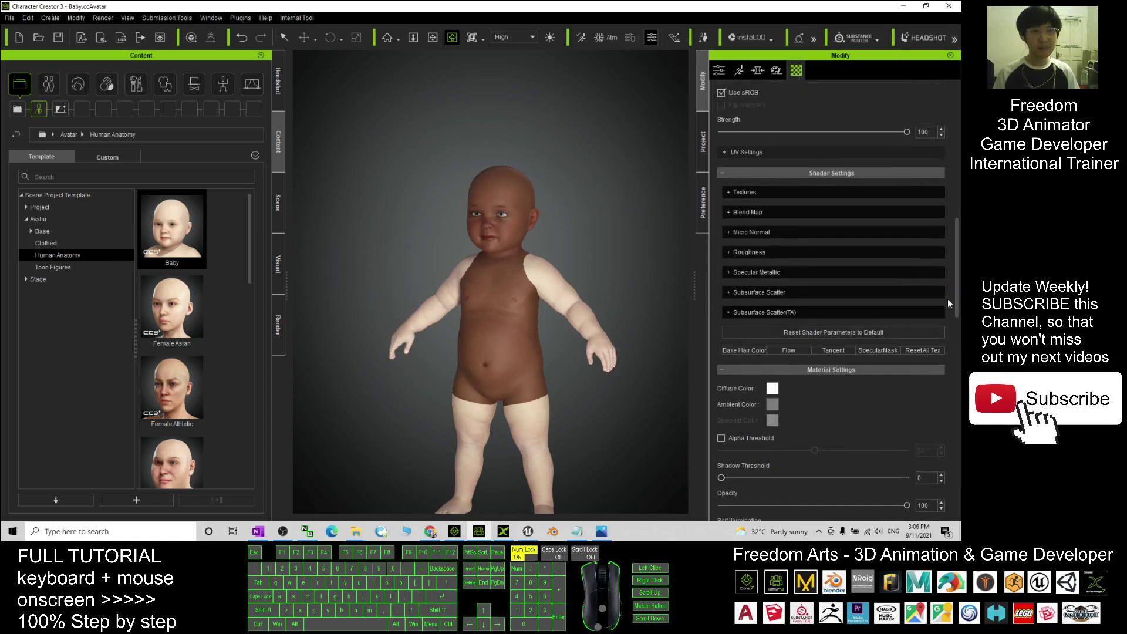
{"action": "left_click", "coordinate": [772, 390]}
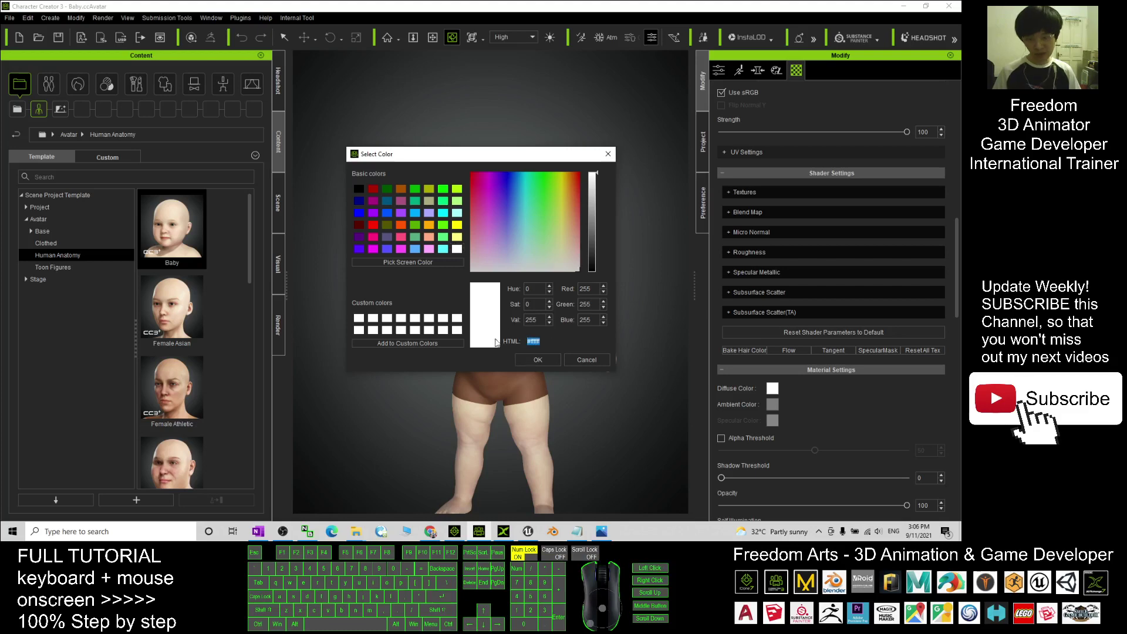
{"action": "key", "text": "ctrl+v"}
{"action": "left_click", "coordinate": [538, 359]}
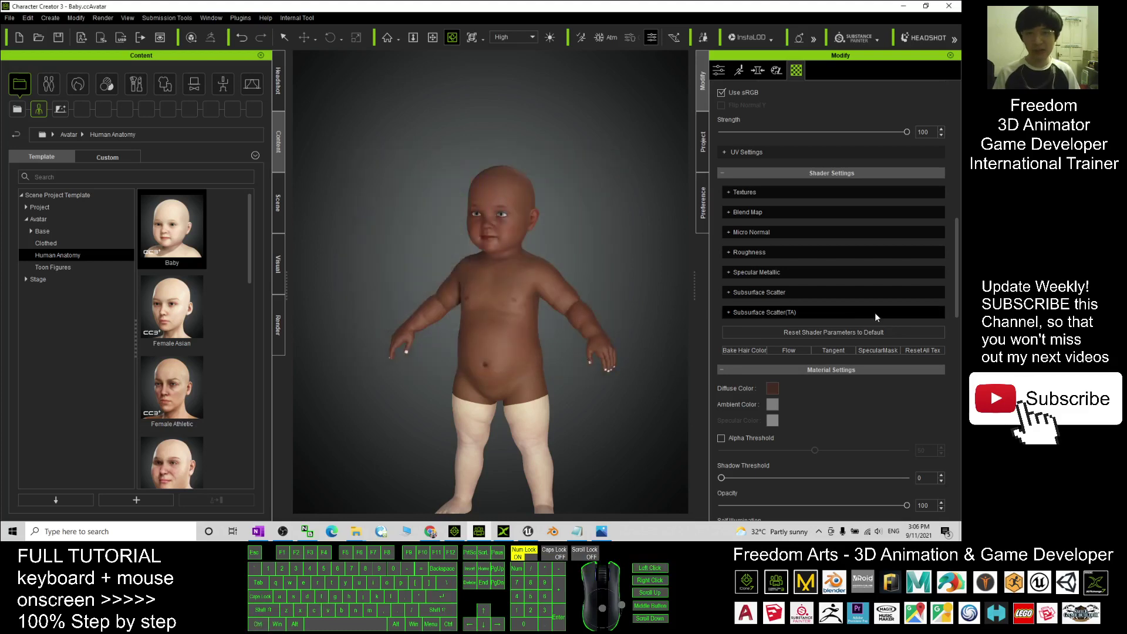
Apply the copied colour #412b20 as the diffuse colour of the Std_Skin_Leg material.
{"action": "scroll", "coordinate": [957, 298], "scroll_direction": "up", "scroll_amount": 10}
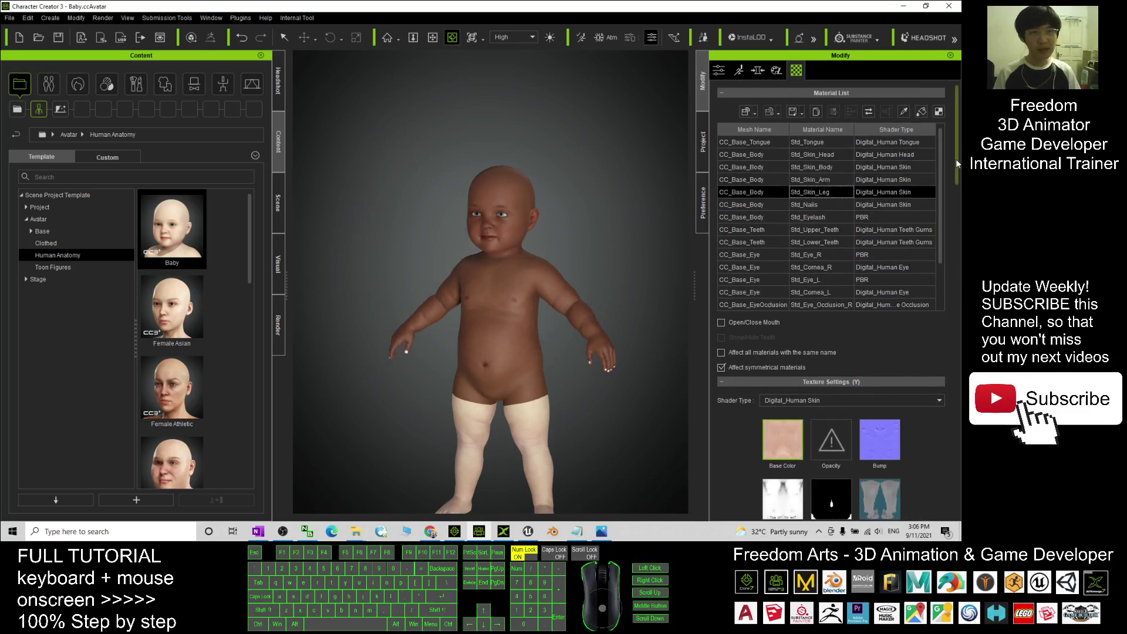
{"action": "scroll", "coordinate": [763, 282], "scroll_direction": "down", "scroll_amount": 10}
{"action": "left_click", "coordinate": [772, 292]}
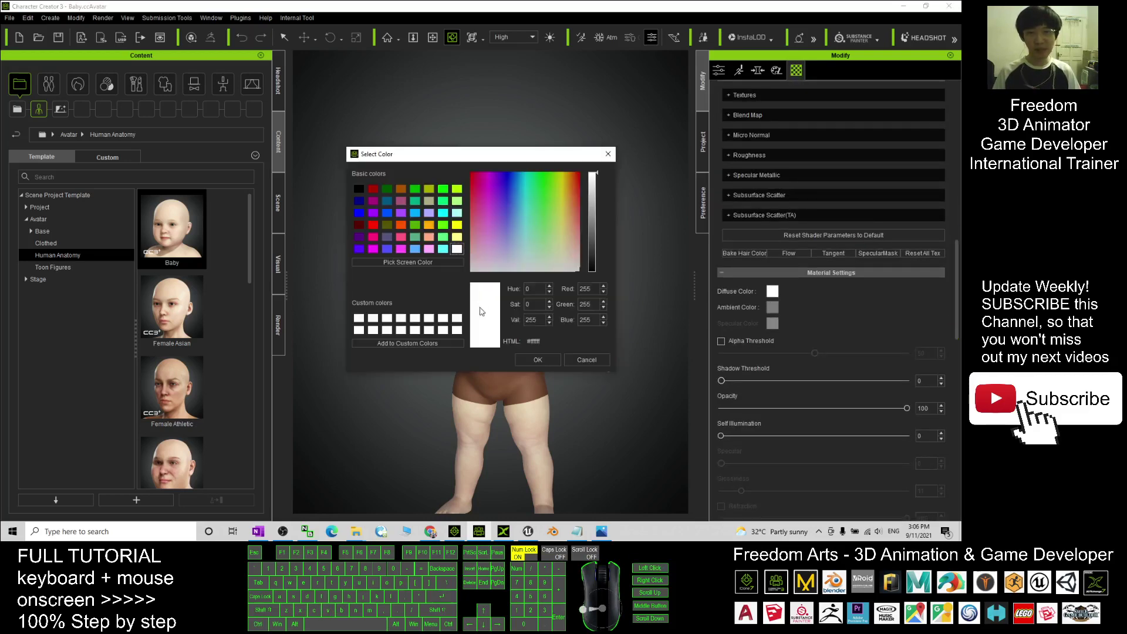
{"action": "left_click", "coordinate": [548, 342]}
{"action": "key", "text": "ctrl+v"}
{"action": "left_click", "coordinate": [547, 361]}
Examine the recoloured skin on the baby's torso, neck and face up close.
{"action": "scroll", "coordinate": [547, 361], "scroll_direction": "down", "scroll_amount": 1}
{"action": "key", "text": "x"}
{"action": "left_click_drag", "start_coordinate": [547, 358], "coordinate": [555, 314]}
{"action": "mouse_move", "coordinate": [504, 252]}
{"action": "left_mouse_down"}
{"action": "mouse_move", "coordinate": [479, 253]}
{"action": "mouse_move", "coordinate": [498, 259]}
{"action": "left_mouse_up"}
{"action": "scroll", "coordinate": [498, 259], "scroll_direction": "up", "scroll_amount": 5}
{"action": "scroll", "coordinate": [499, 259], "scroll_direction": "down", "scroll_amount": 2}
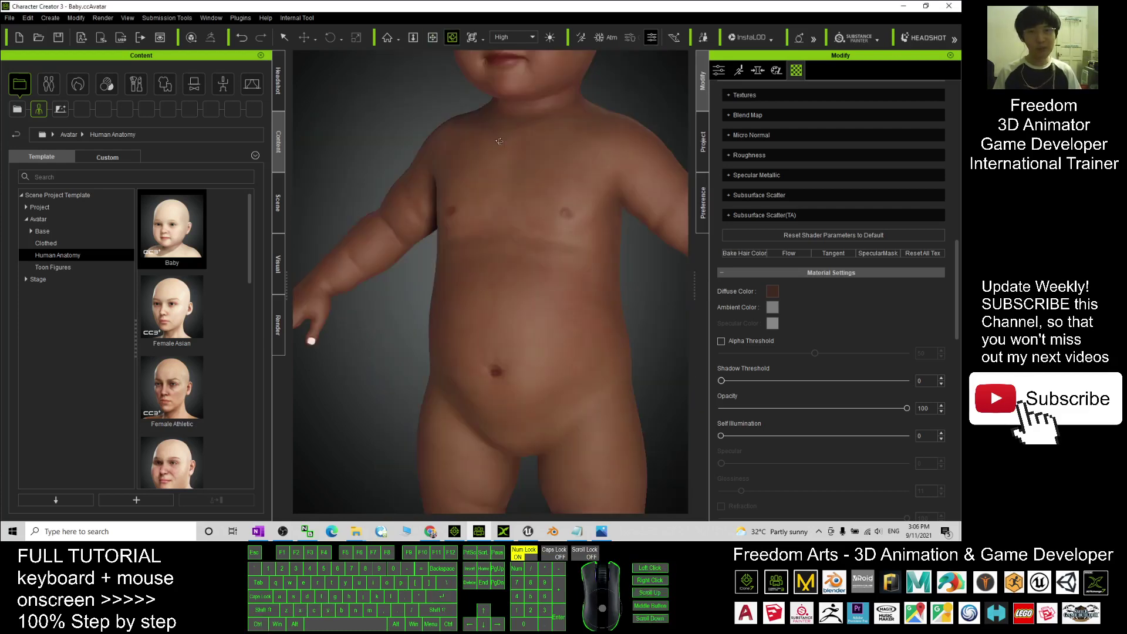
{"action": "key", "text": "x"}
{"action": "left_click_drag", "start_coordinate": [500, 176], "coordinate": [500, 319]}
{"action": "scroll", "coordinate": [510, 118], "scroll_direction": "up", "scroll_amount": 2}
{"action": "left_click_drag", "start_coordinate": [510, 79], "coordinate": [569, 215]}
{"action": "scroll", "coordinate": [562, 133], "scroll_direction": "up", "scroll_amount": 2}
{"action": "key", "text": "x"}
Look through the right and left eye and cornea materials, ending with Std_Cornea_R selected.
{"action": "left_click_drag", "start_coordinate": [960, 257], "coordinate": [958, 100]}
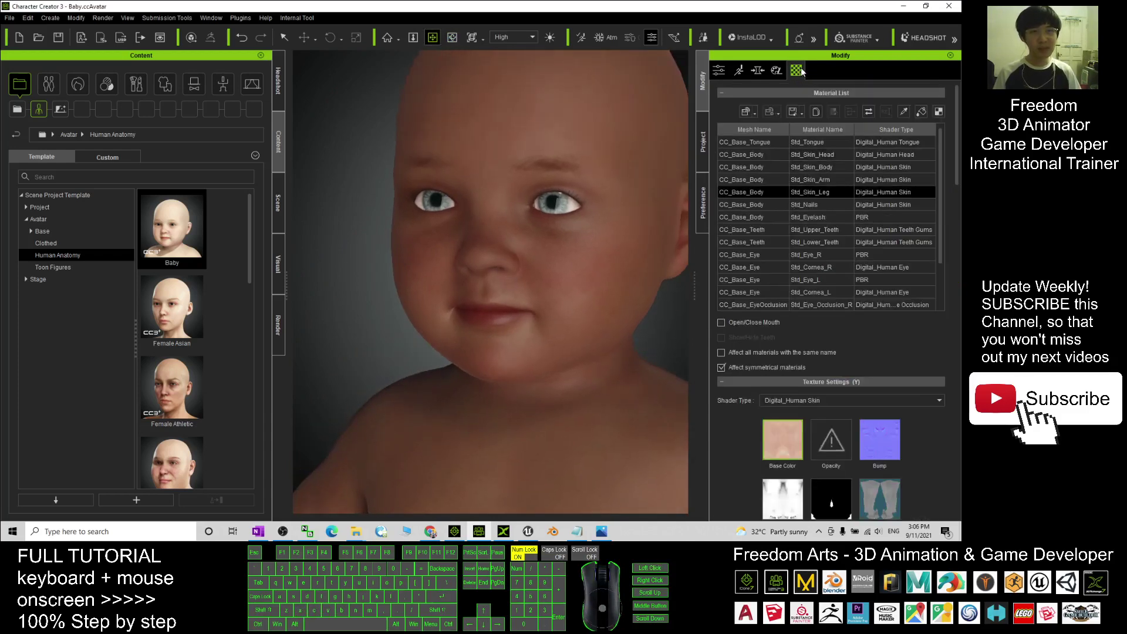
{"action": "left_click", "coordinate": [812, 251]}
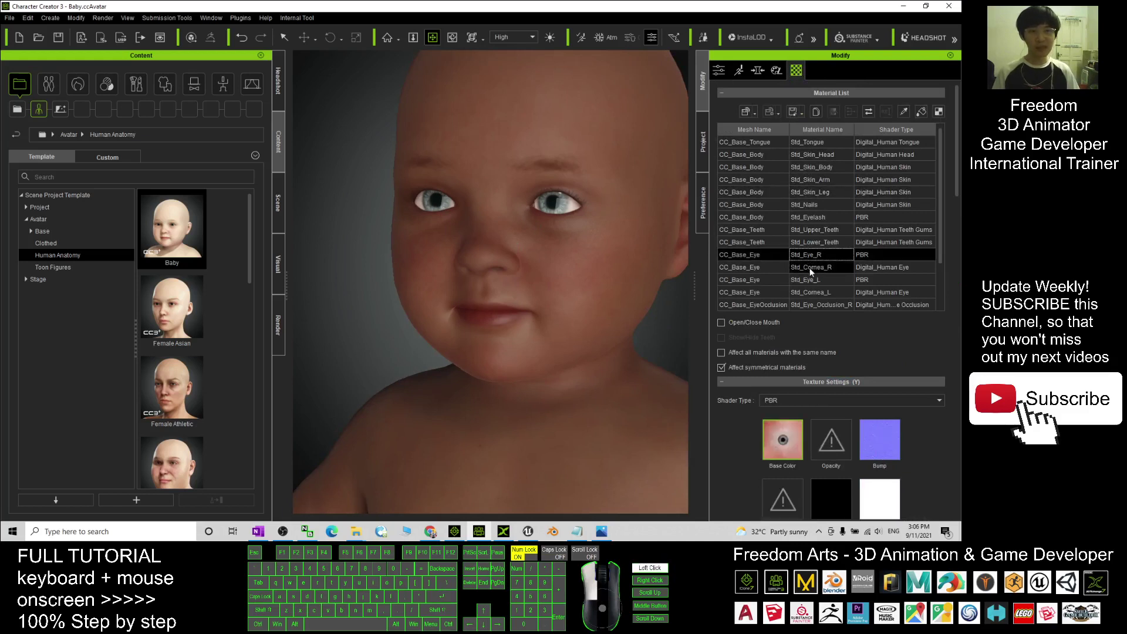
{"action": "left_click", "coordinate": [808, 268]}
{"action": "left_click", "coordinate": [809, 280]}
{"action": "left_click", "coordinate": [809, 292]}
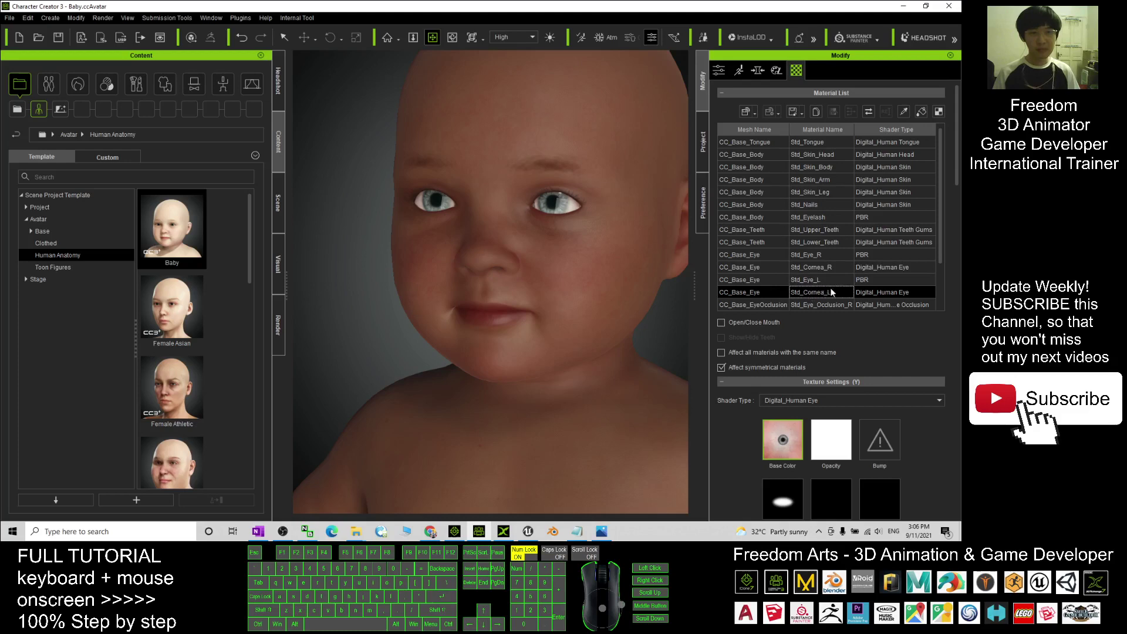
{"action": "left_click", "coordinate": [831, 267]}
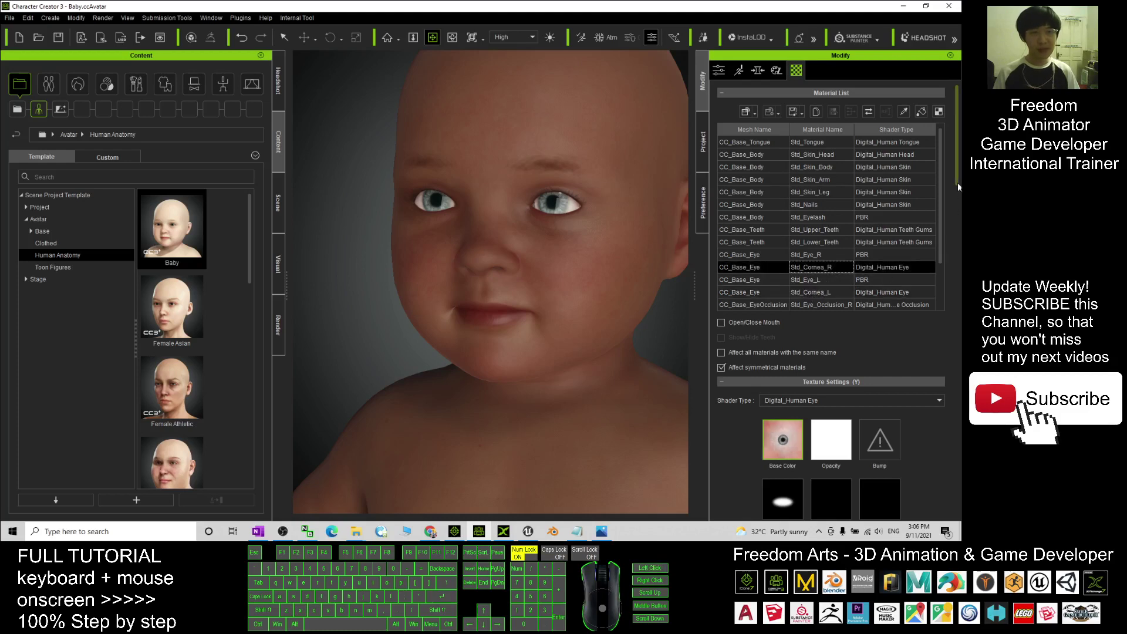
Try adjusting the base colour texture of Std_Cornea_R with a hue of 37, reset the adjustment and close it.
{"action": "scroll", "coordinate": [956, 186], "scroll_direction": "down", "scroll_amount": 5}
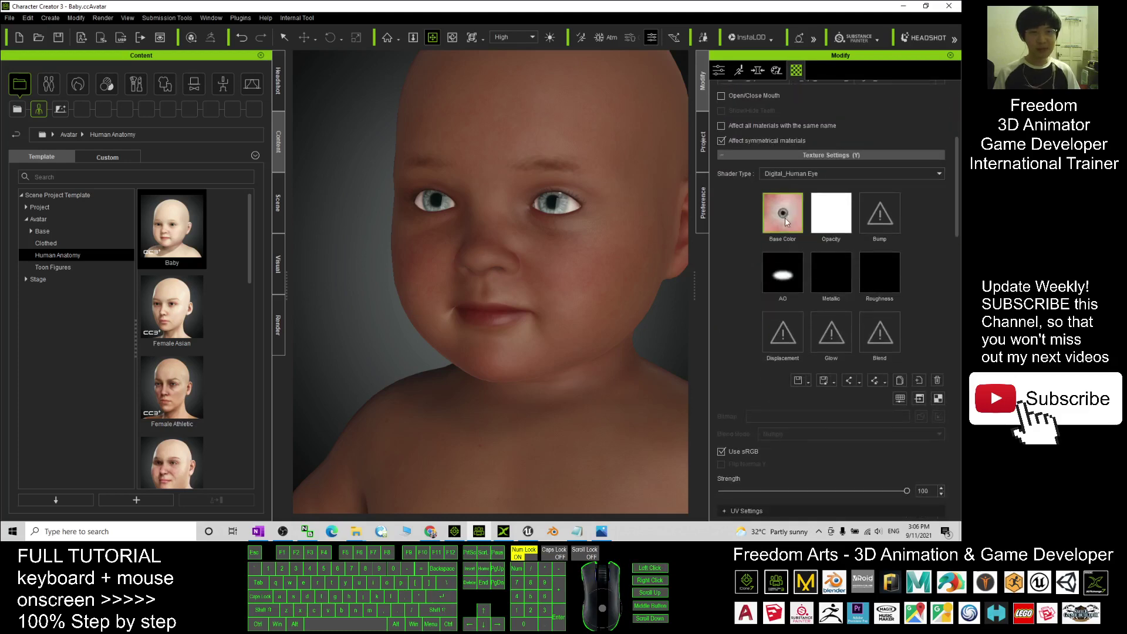
{"action": "right_click", "coordinate": [787, 221]}
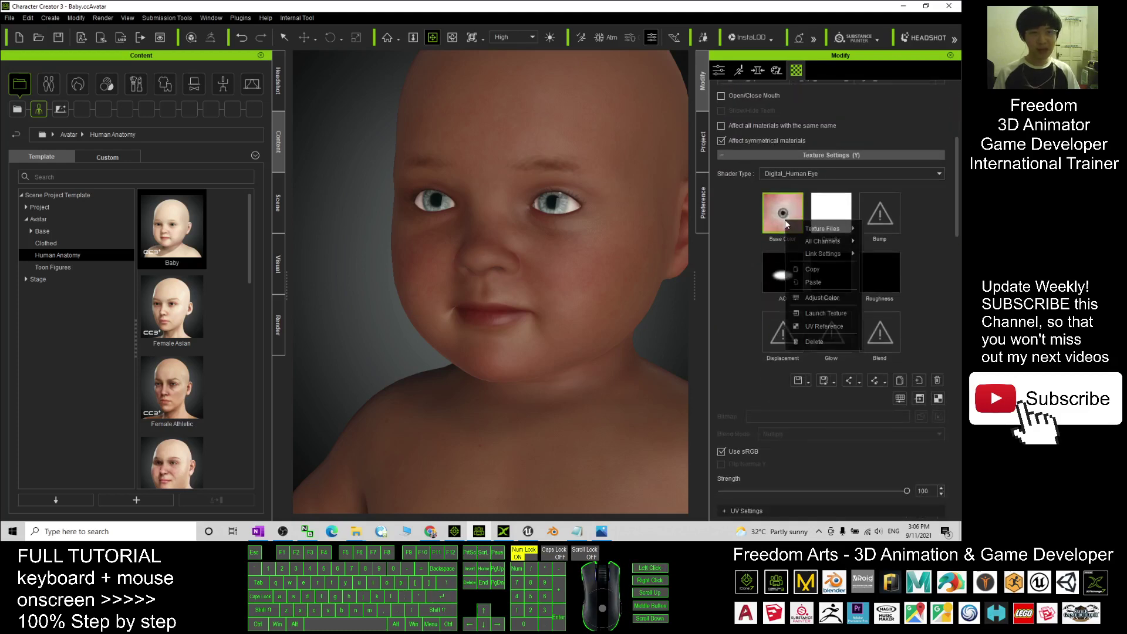
{"action": "left_click", "coordinate": [832, 299]}
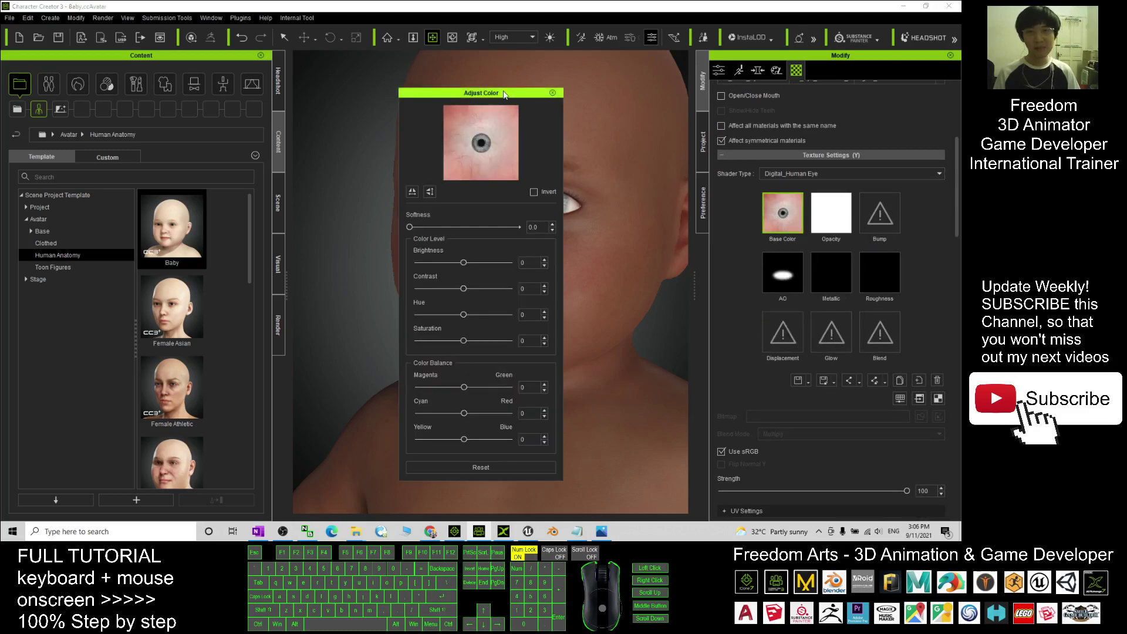
{"action": "left_click_drag", "start_coordinate": [503, 91], "coordinate": [764, 88]}
{"action": "scroll", "coordinate": [565, 169], "scroll_direction": "up", "scroll_amount": 4}
{"action": "key", "text": "x"}
{"action": "left_click_drag", "start_coordinate": [565, 170], "coordinate": [521, 254]}
{"action": "scroll", "coordinate": [528, 254], "scroll_direction": "down", "scroll_amount": 3}
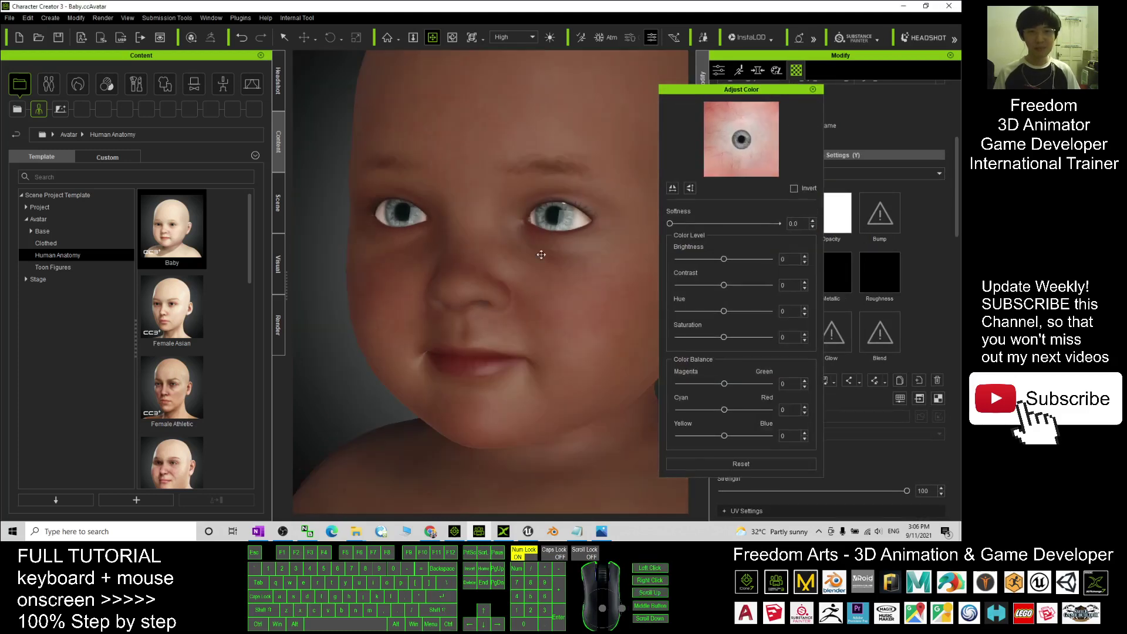
{"action": "mouse_move", "coordinate": [723, 311]}
{"action": "left_mouse_down"}
{"action": "mouse_move", "coordinate": [680, 312]}
{"action": "mouse_move", "coordinate": [770, 312]}
{"action": "mouse_move", "coordinate": [739, 311]}
{"action": "left_mouse_up"}
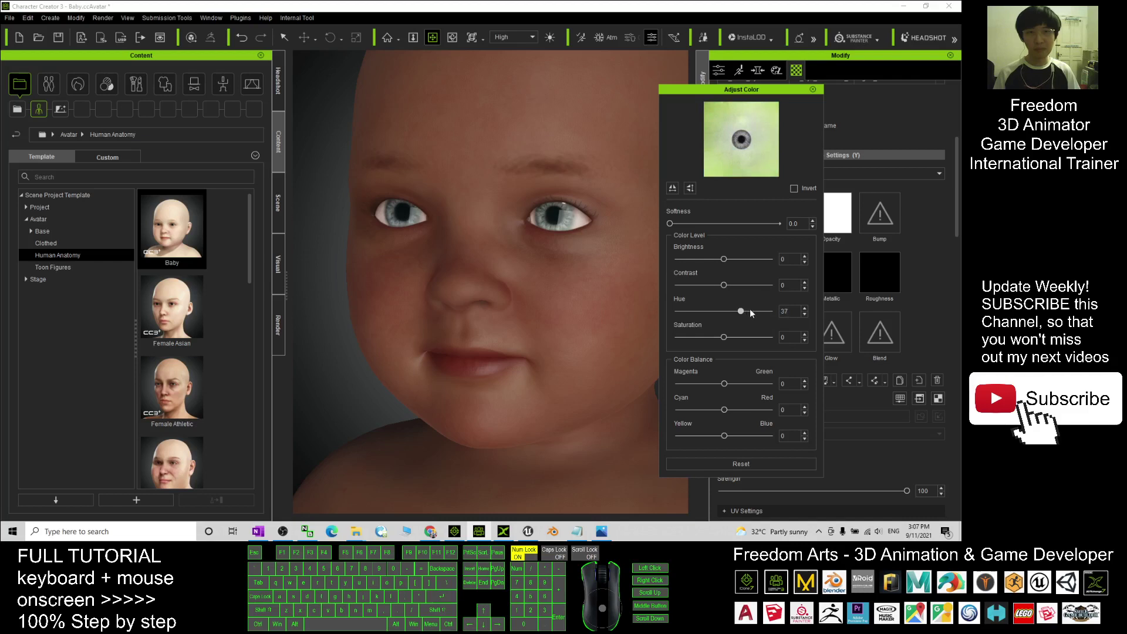
{"action": "left_click", "coordinate": [753, 464]}
{"action": "left_click", "coordinate": [812, 90]}
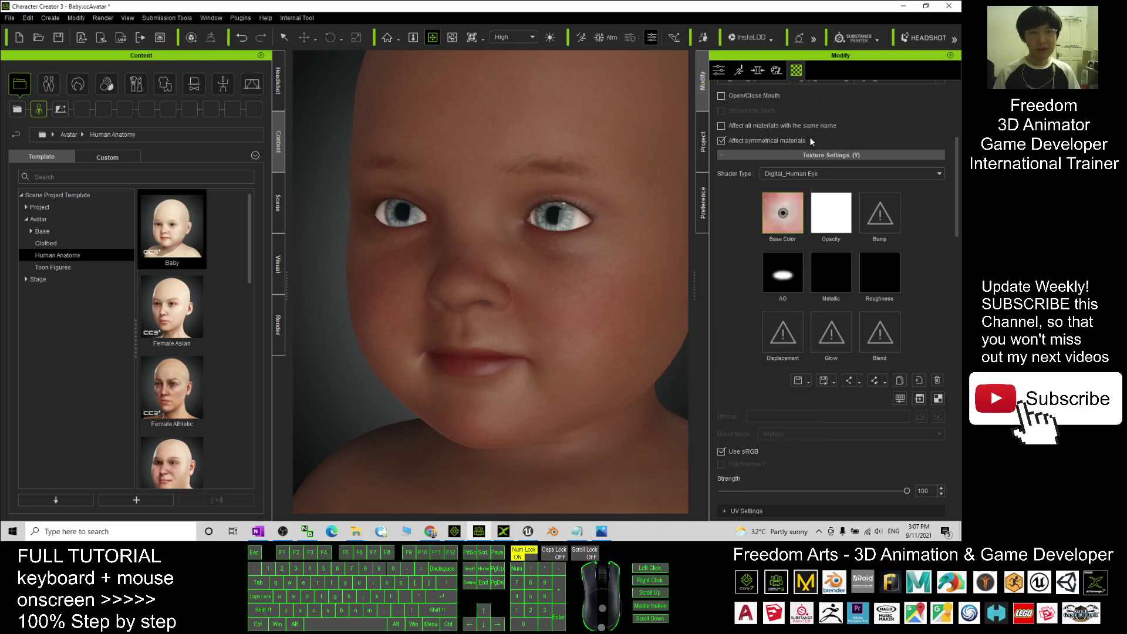
Try adjusting the base colour texture of Std_Eye_R with a hue of 89, reset the adjustment and close it.
{"action": "scroll", "coordinate": [949, 203], "scroll_direction": "up", "scroll_amount": 5}
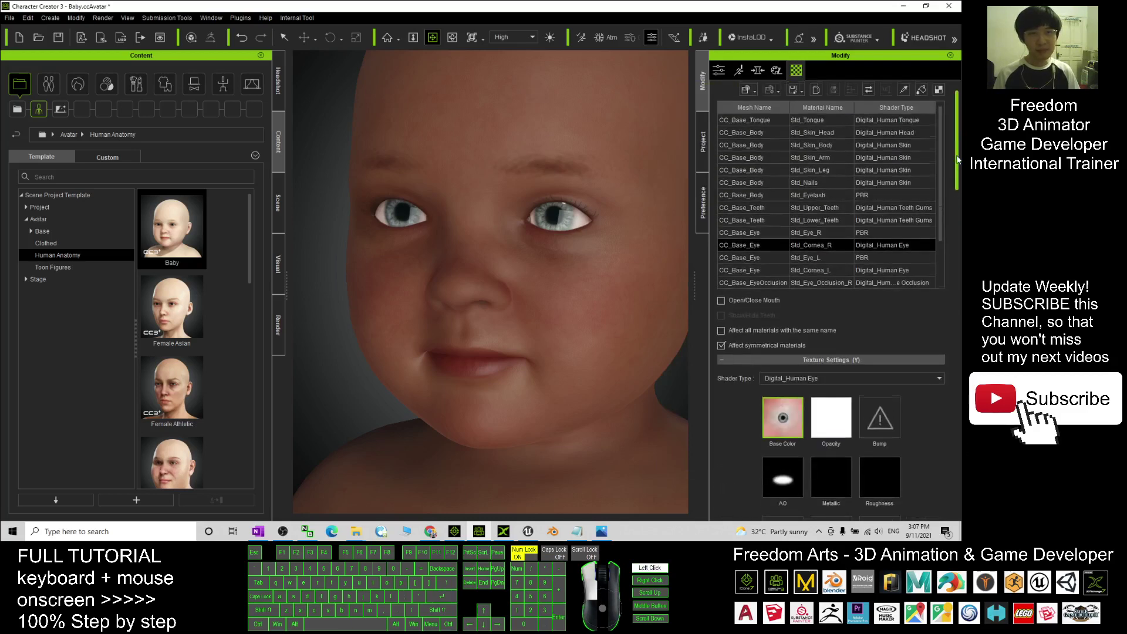
{"action": "left_click", "coordinate": [820, 239]}
{"action": "right_click", "coordinate": [781, 427]}
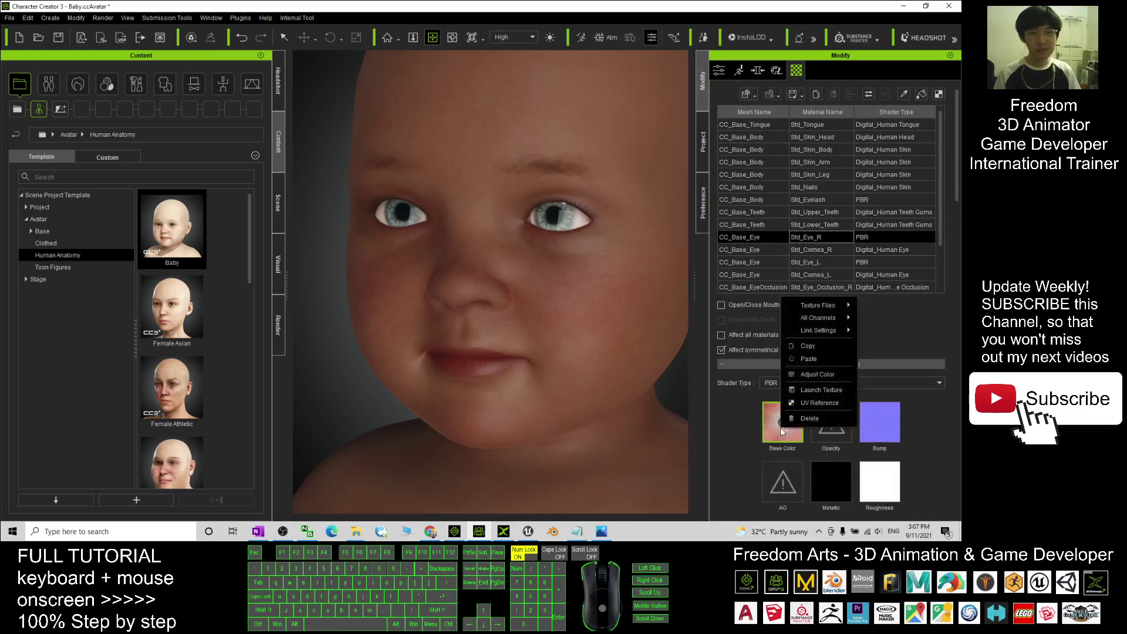
{"action": "left_click", "coordinate": [816, 373]}
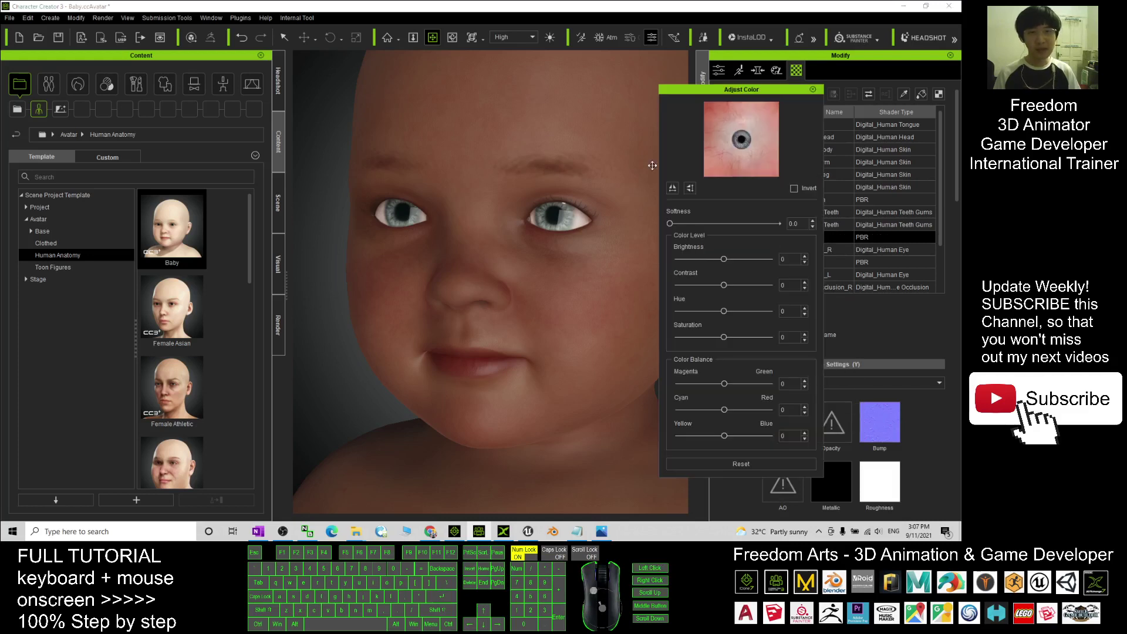
{"action": "left_click_drag", "start_coordinate": [723, 312], "coordinate": [752, 311]}
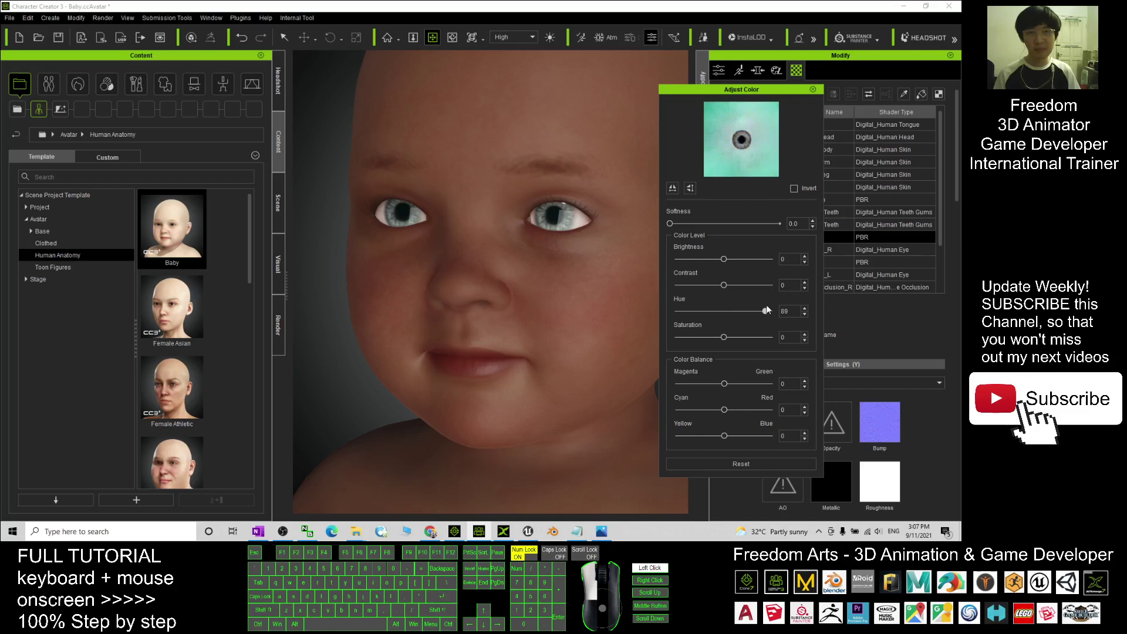
{"action": "left_click", "coordinate": [759, 463]}
{"action": "left_click", "coordinate": [812, 89]}
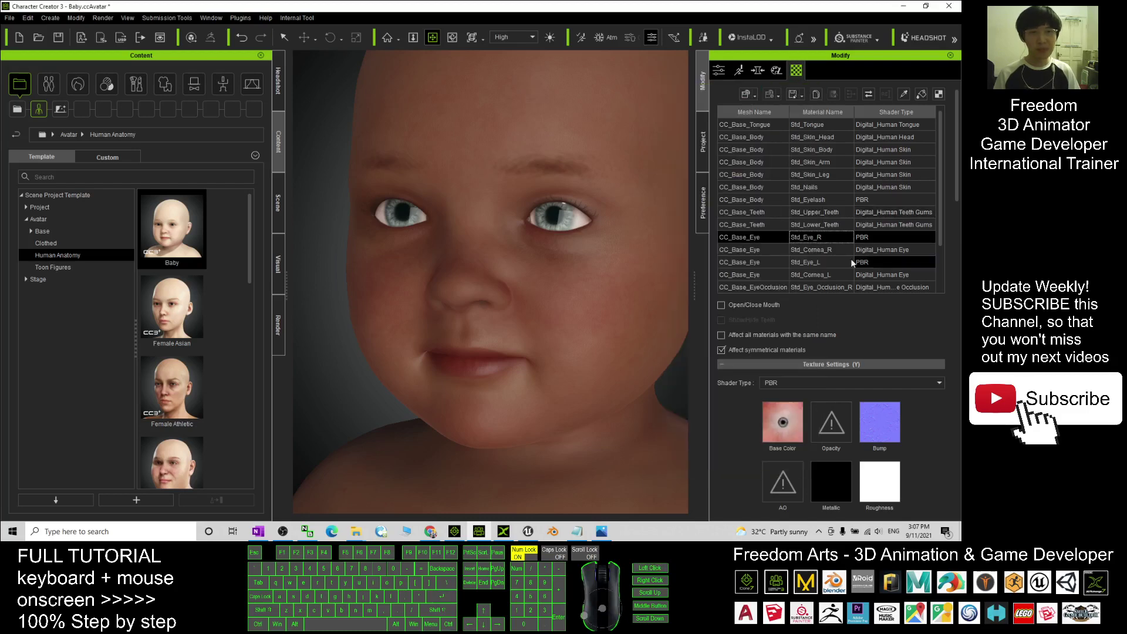
Examine the eye and cornea base colour textures, and check the baby's skin from the face down to the whole body.
{"action": "scroll", "coordinate": [601, 235], "scroll_direction": "up", "scroll_amount": 2}
{"action": "scroll", "coordinate": [601, 235], "scroll_direction": "down", "scroll_amount": 2}
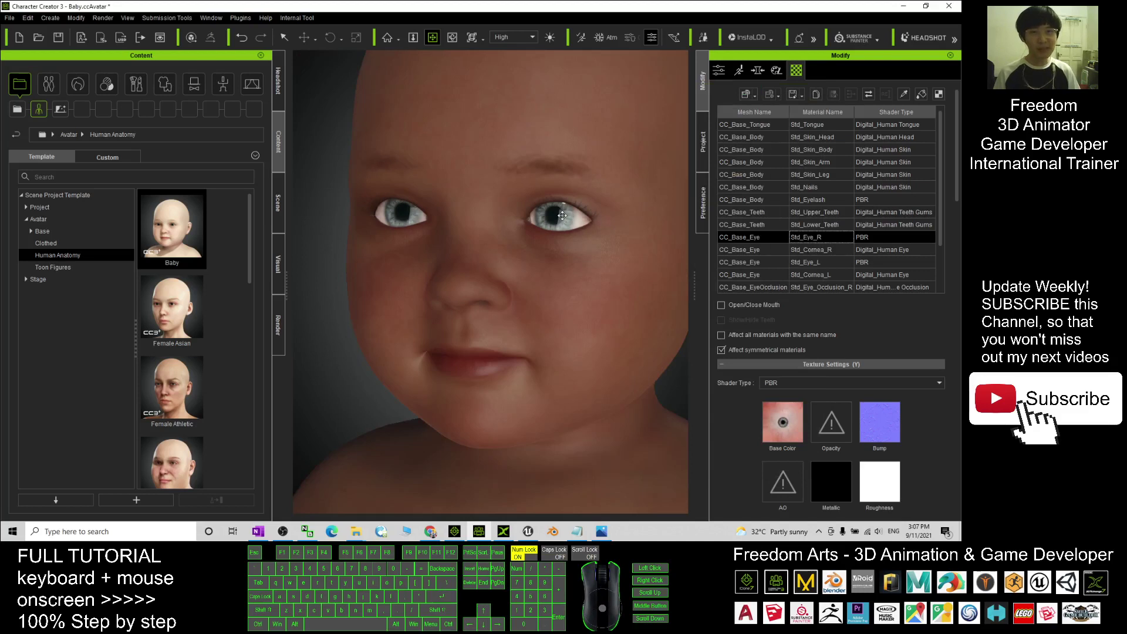
{"action": "left_click", "coordinate": [784, 429]}
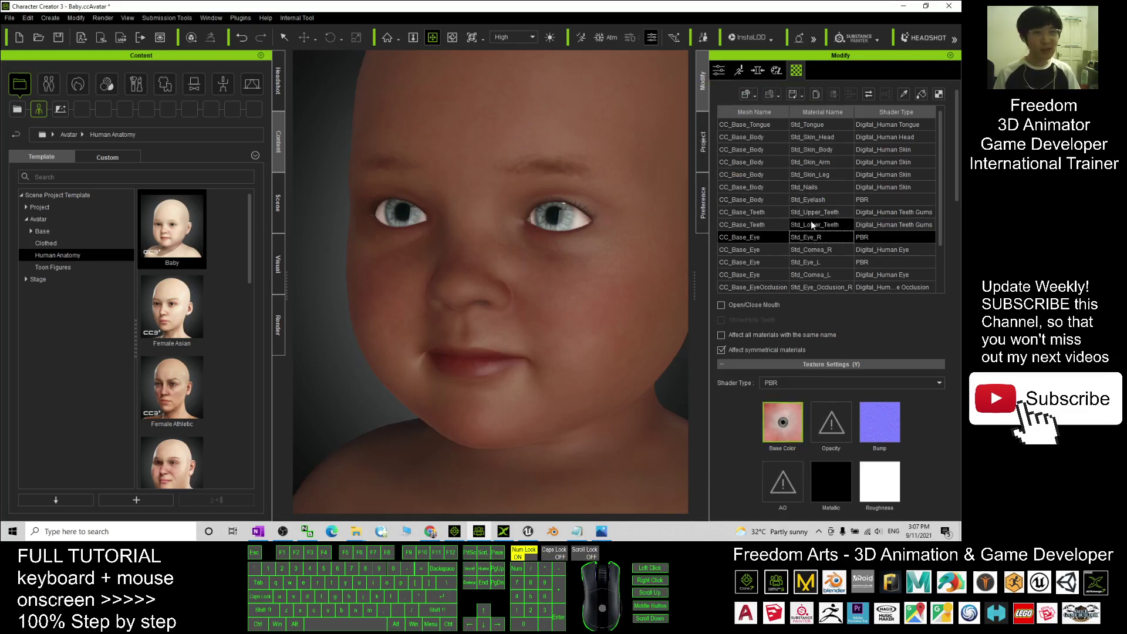
{"action": "left_click", "coordinate": [808, 249]}
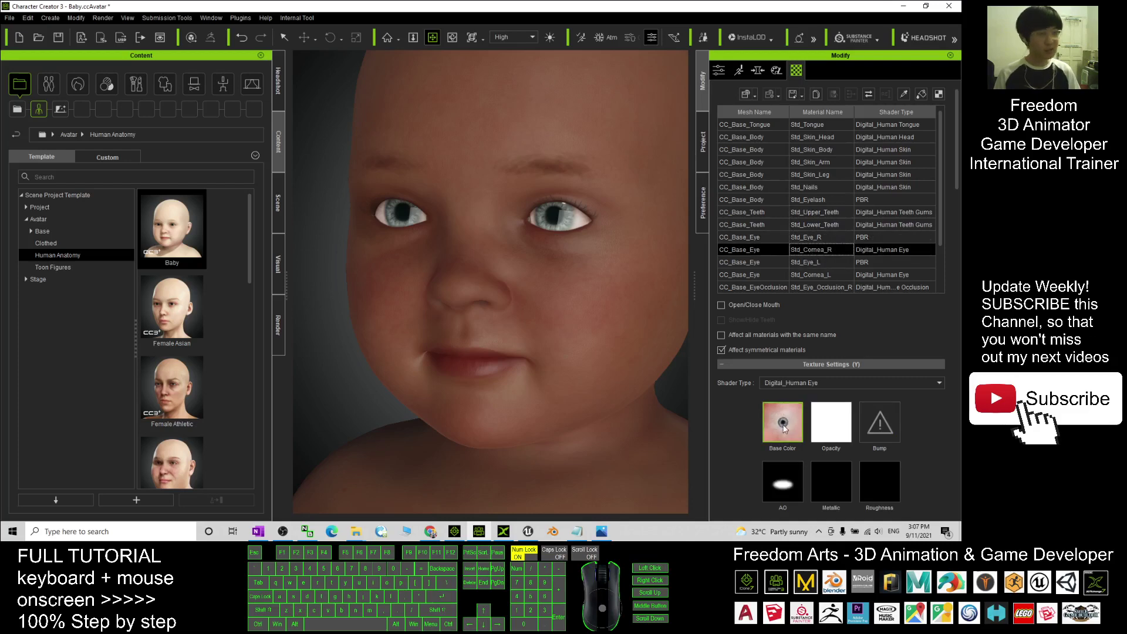
{"action": "scroll", "coordinate": [512, 234], "scroll_direction": "down", "scroll_amount": 3}
{"action": "key", "text": "x"}
{"action": "left_click_drag", "start_coordinate": [379, 375], "coordinate": [399, 346]}
{"action": "key", "text": "c"}
{"action": "left_click_drag", "start_coordinate": [399, 346], "coordinate": [638, 294]}
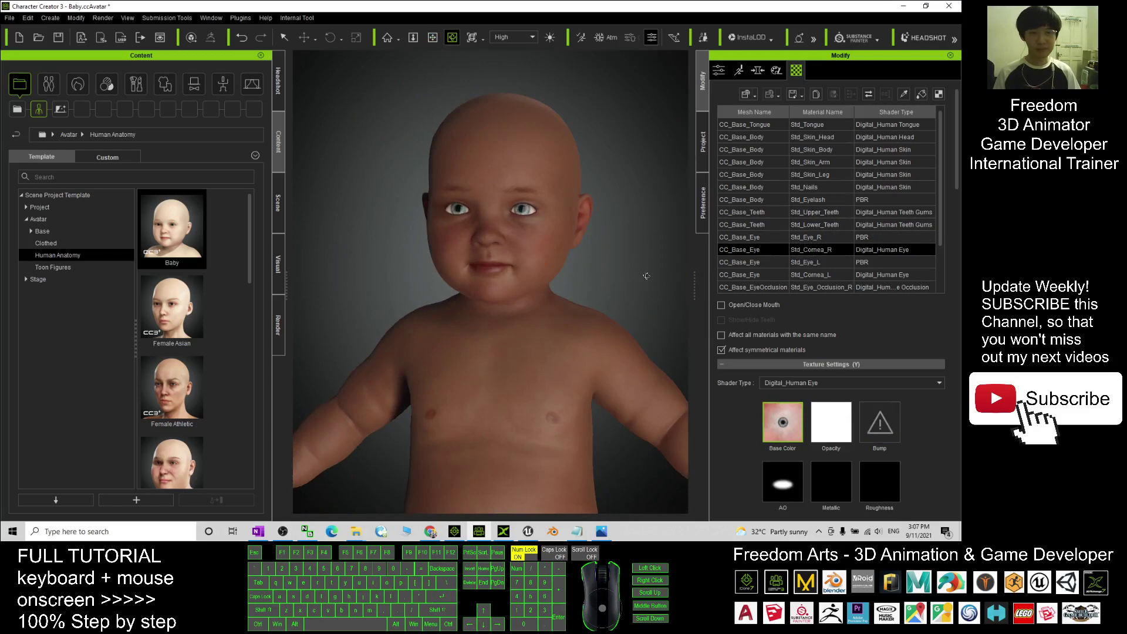
{"action": "mouse_move", "coordinate": [956, 176]}
{"action": "left_mouse_down"}
{"action": "mouse_move", "coordinate": [940, 344]}
{"action": "mouse_move", "coordinate": [956, 185]}
{"action": "left_mouse_up"}
{"action": "scroll", "coordinate": [440, 332], "scroll_direction": "down", "scroll_amount": 4}
{"action": "key", "text": "x"}
{"action": "left_click_drag", "start_coordinate": [493, 335], "coordinate": [383, 233]}
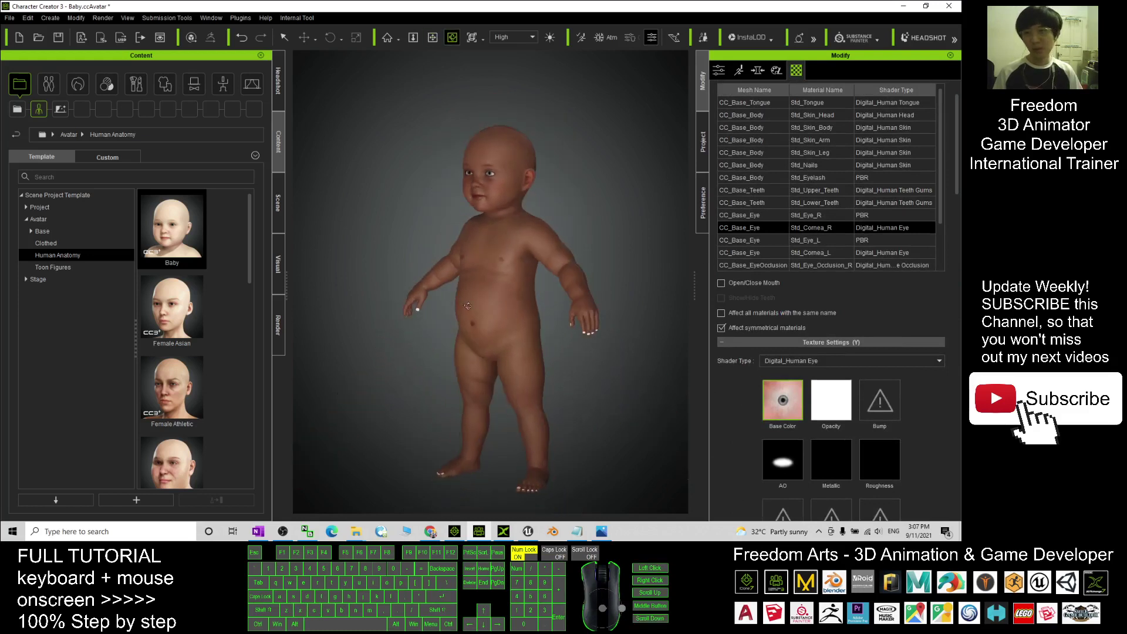
Dress the baby in the Low-rise Denim Shorts from the pants templates and check their fit.
{"action": "left_click", "coordinate": [167, 88]}
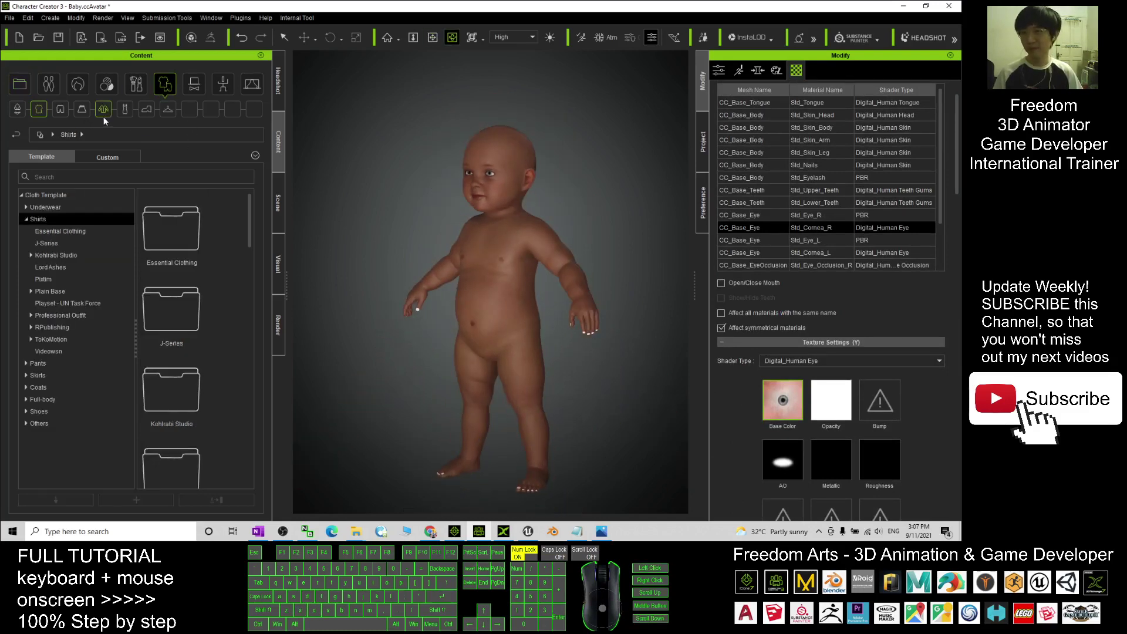
{"action": "left_click", "coordinate": [59, 109]}
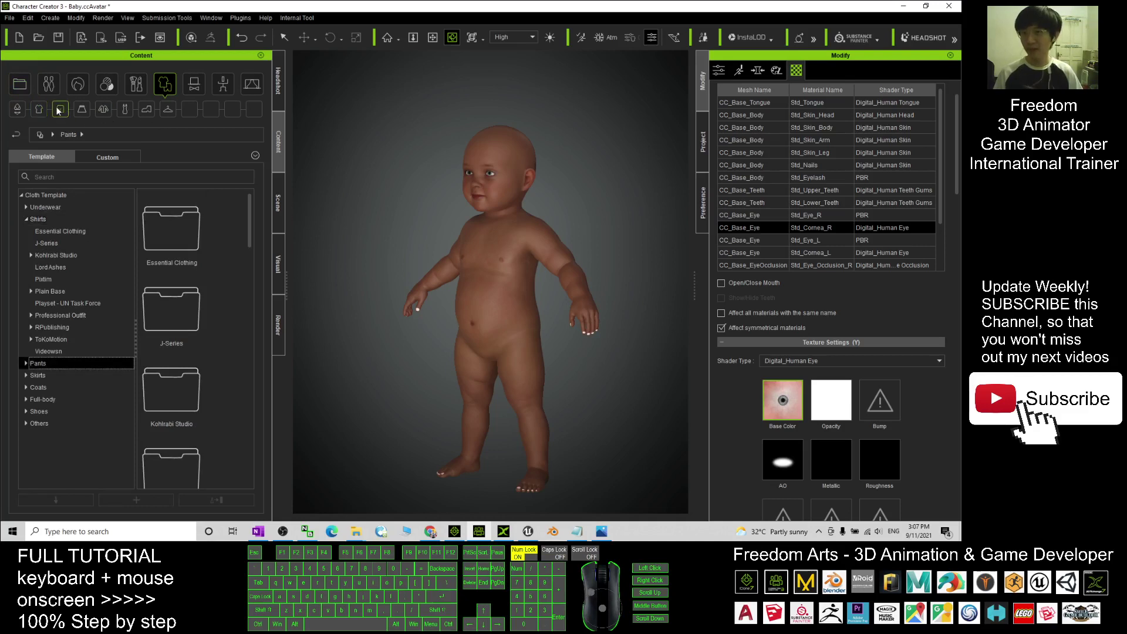
{"action": "left_click_drag", "start_coordinate": [250, 210], "coordinate": [264, 420]}
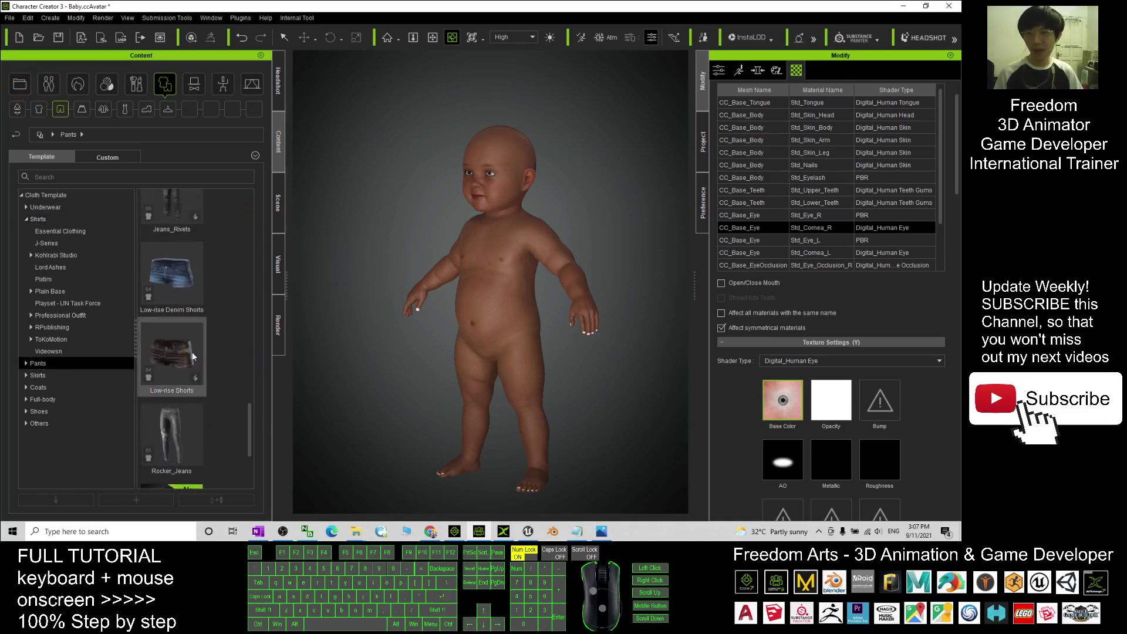
{"action": "double_click", "coordinate": [181, 276]}
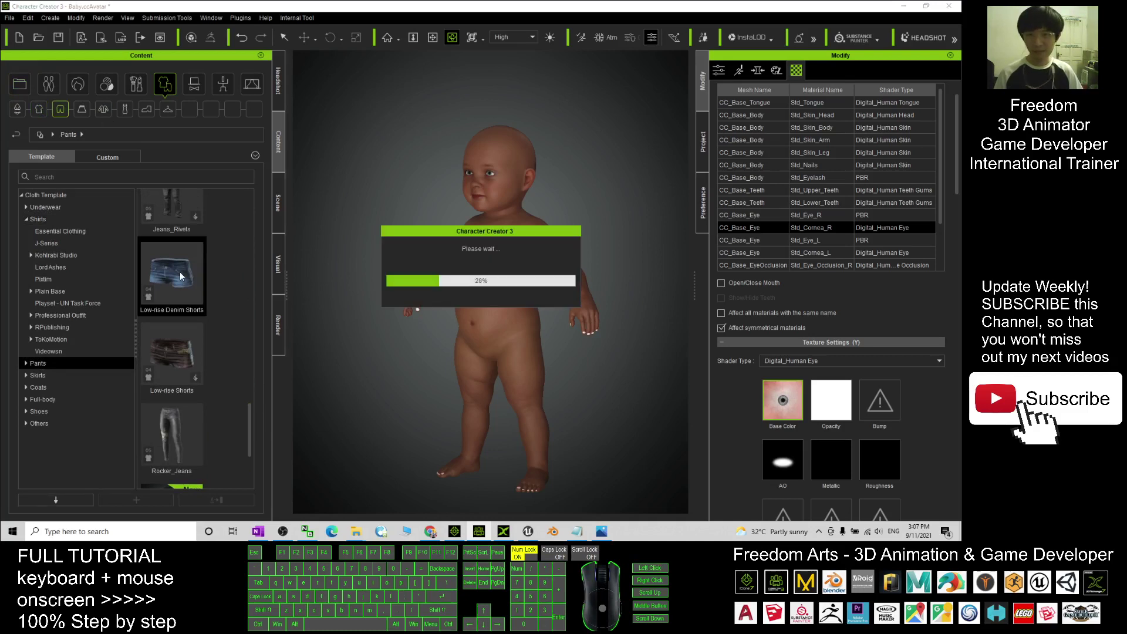
{"action": "scroll", "coordinate": [422, 347], "scroll_direction": "up", "scroll_amount": 2}
{"action": "key", "text": "c"}
{"action": "left_click_drag", "start_coordinate": [470, 355], "coordinate": [535, 361]}
{"action": "right_click_drag", "start_coordinate": [535, 360], "coordinate": [512, 208]}
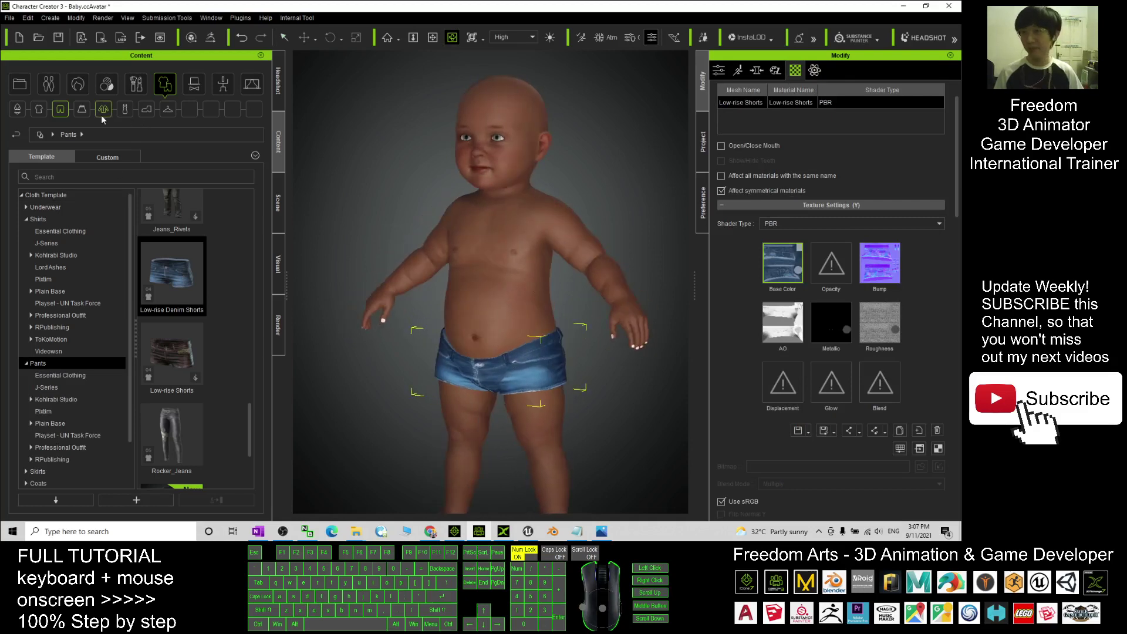
Add Punk Shirt_B from the shirt templates to the baby and check its fit from several angles.
{"action": "left_click", "coordinate": [39, 109]}
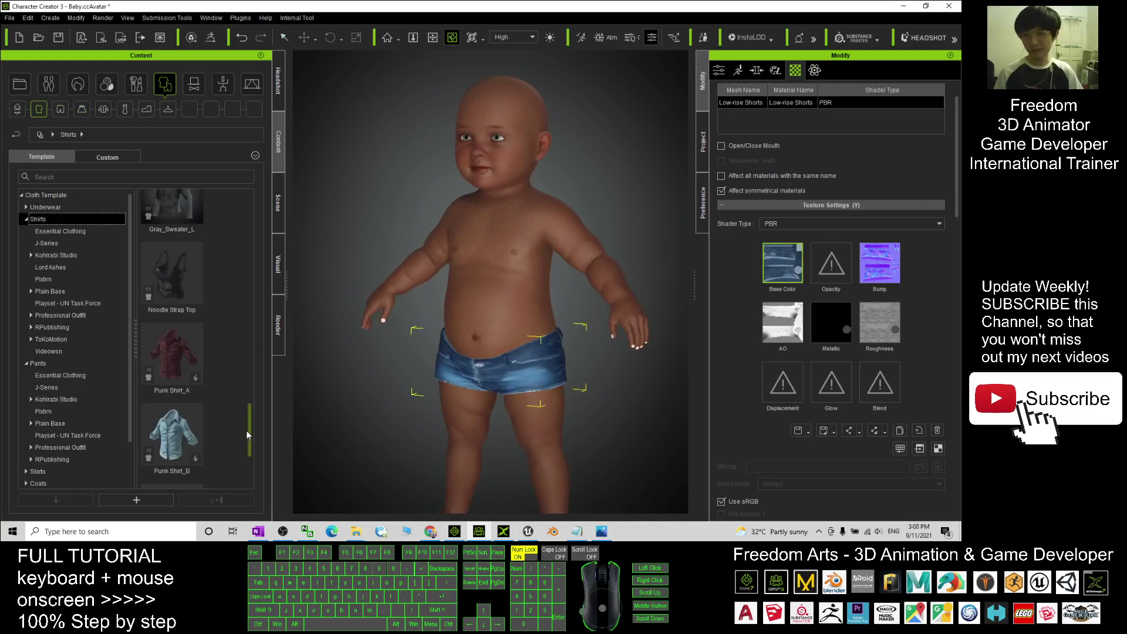
{"action": "double_click", "coordinate": [179, 435]}
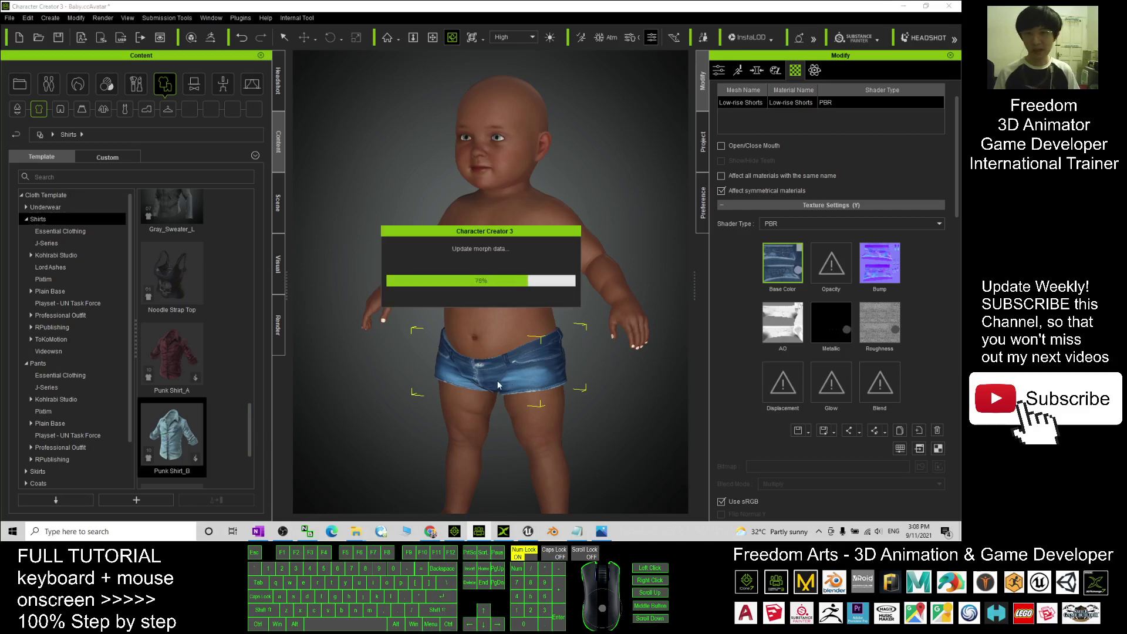
{"action": "scroll", "coordinate": [494, 388], "scroll_direction": "down", "scroll_amount": 3}
{"action": "key", "text": "c"}
{"action": "left_click_drag", "start_coordinate": [415, 388], "coordinate": [415, 405]}
{"action": "scroll", "coordinate": [578, 246], "scroll_direction": "up", "scroll_amount": 3}
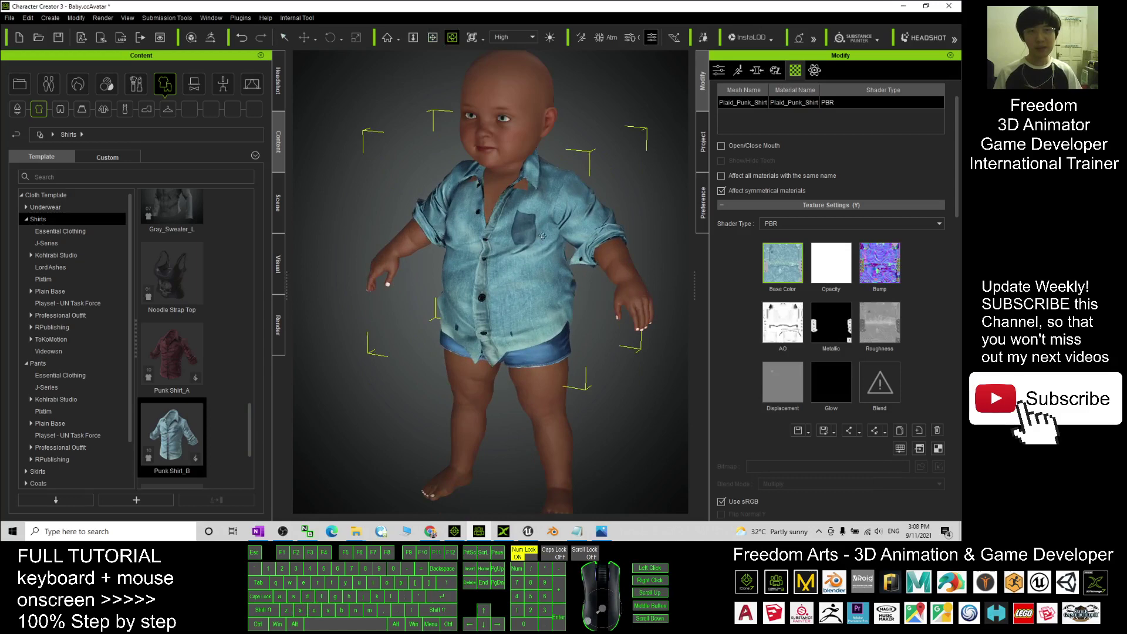
{"action": "key", "text": "x"}
{"action": "left_click_drag", "start_coordinate": [521, 190], "coordinate": [530, 225]}
{"action": "key", "text": "c"}
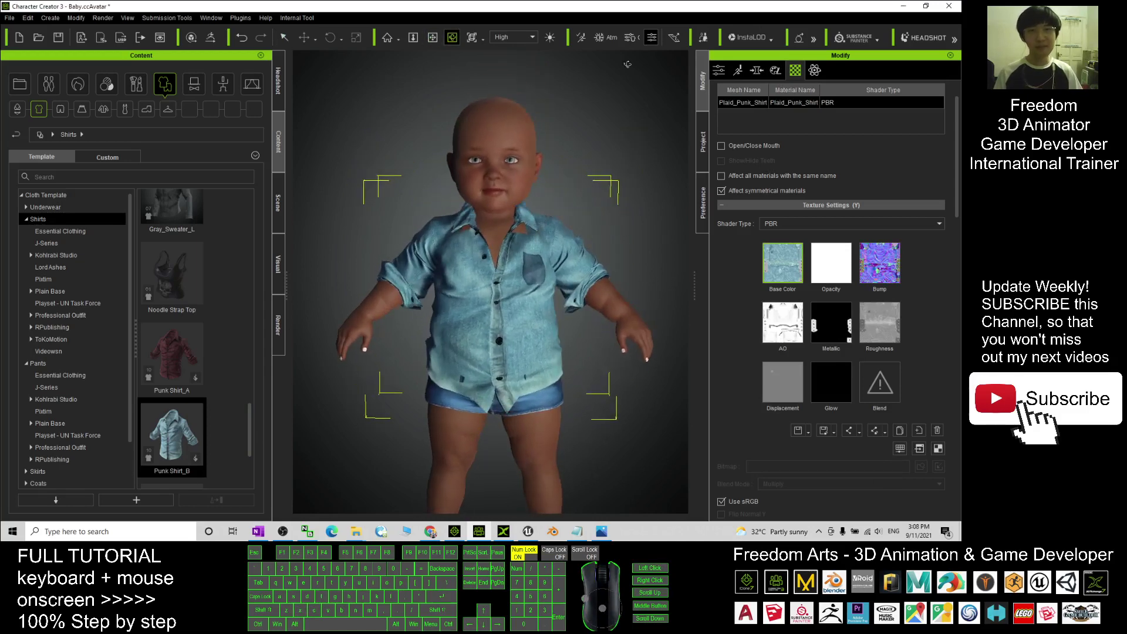
Recalculate the conform collision of the Plaid_Punk_Shirt against the baby's body and check the fit from an angled full-body view.
{"action": "left_click", "coordinate": [719, 69]}
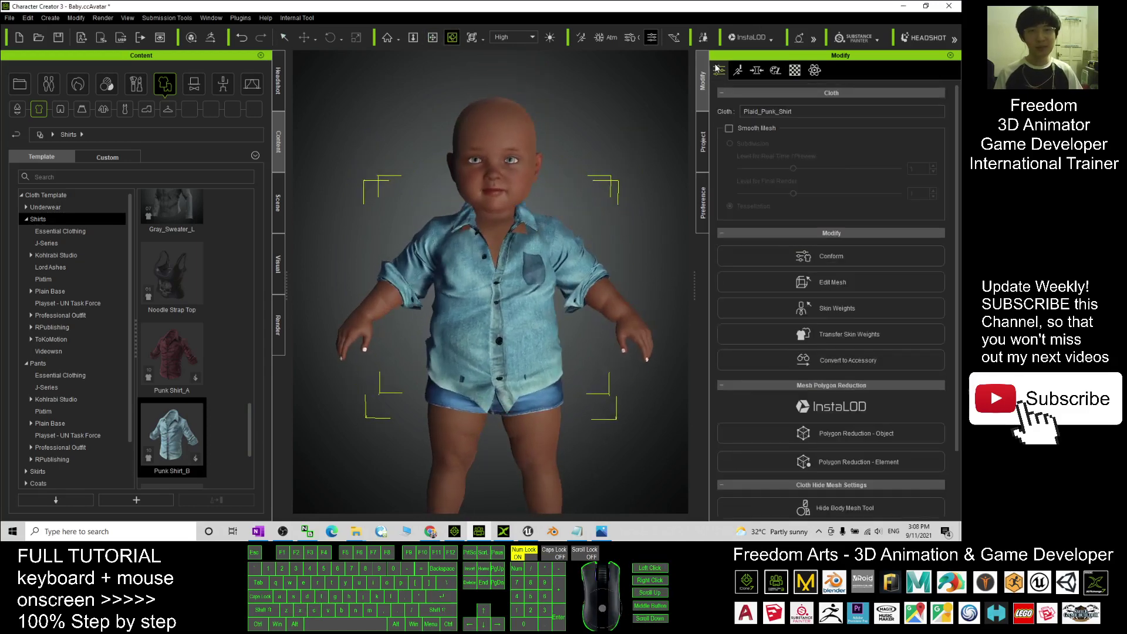
{"action": "left_click", "coordinate": [823, 256]}
{"action": "left_click", "coordinate": [839, 305]}
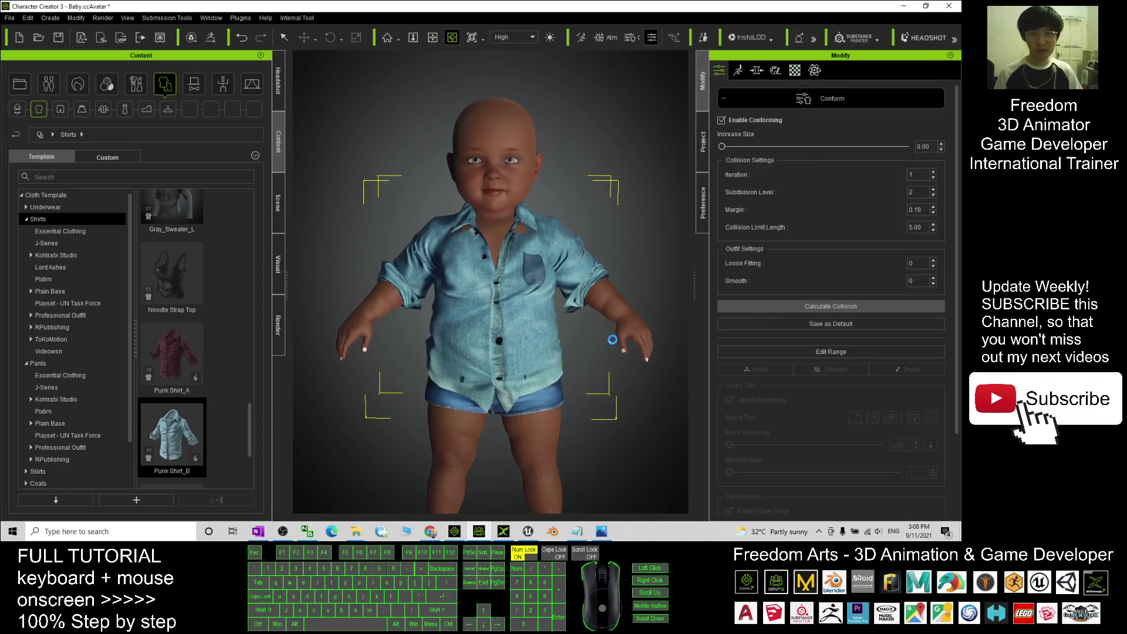
{"action": "left_click_drag", "start_coordinate": [481, 399], "coordinate": [781, 104]}
{"action": "scroll", "coordinate": [548, 428], "scroll_direction": "down", "scroll_amount": 3}
{"action": "key", "text": "x"}
Try the Full Body morphs Body Thin at 100 and a higher Body Fat B on the baby, reverting each one.
{"action": "left_click", "coordinate": [757, 70]}
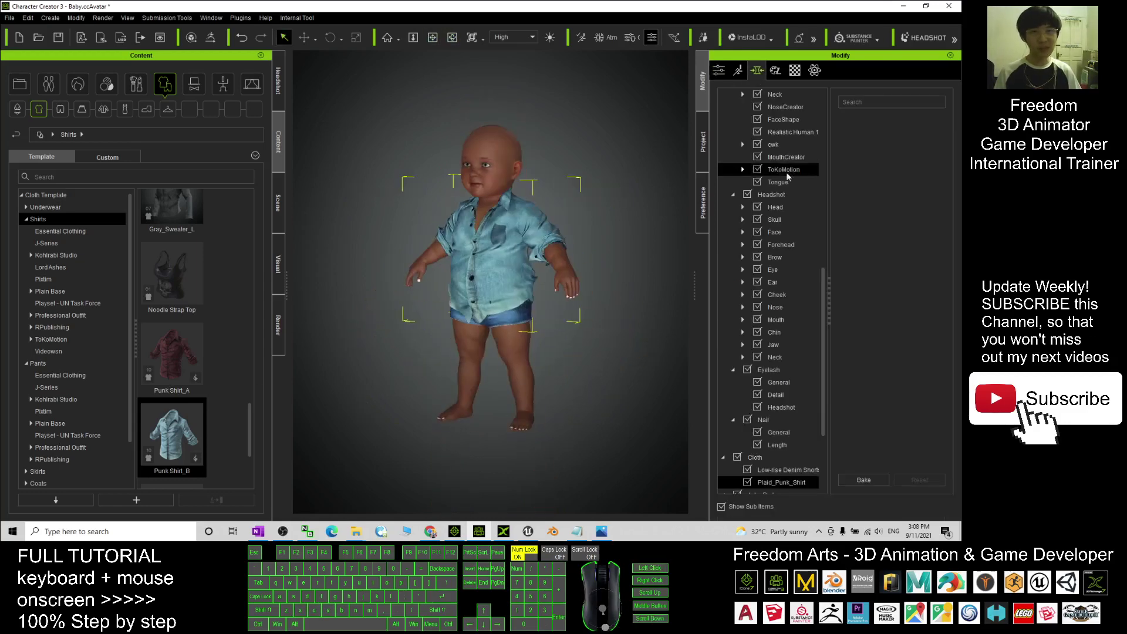
{"action": "scroll", "coordinate": [781, 147], "scroll_direction": "up", "scroll_amount": 12}
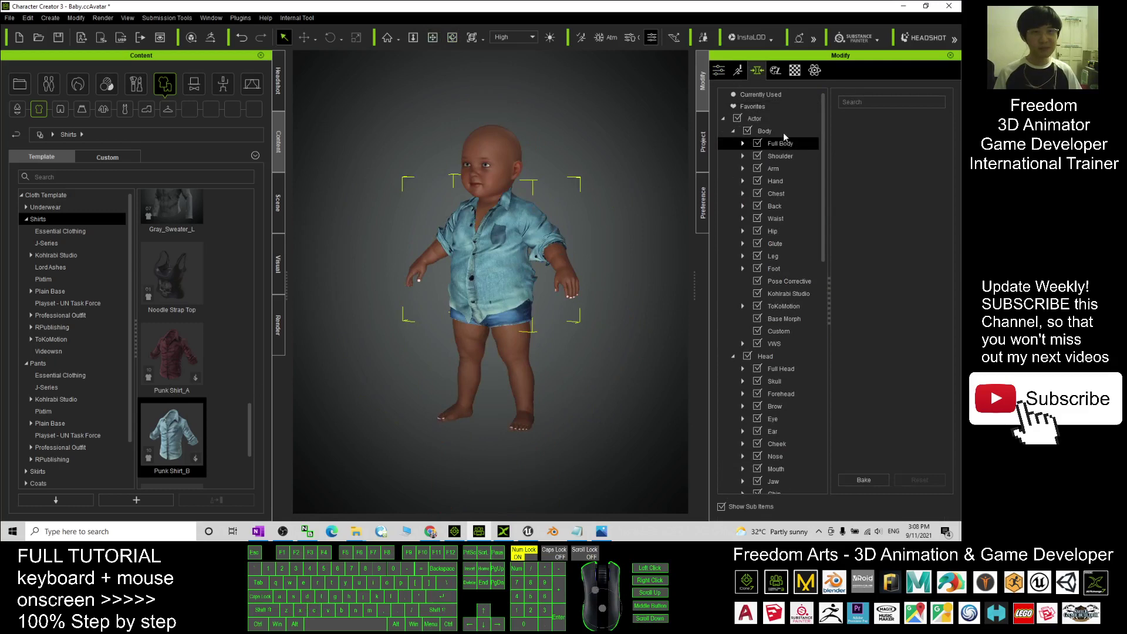
{"action": "left_click", "coordinate": [756, 72]}
{"action": "left_click", "coordinate": [786, 149]}
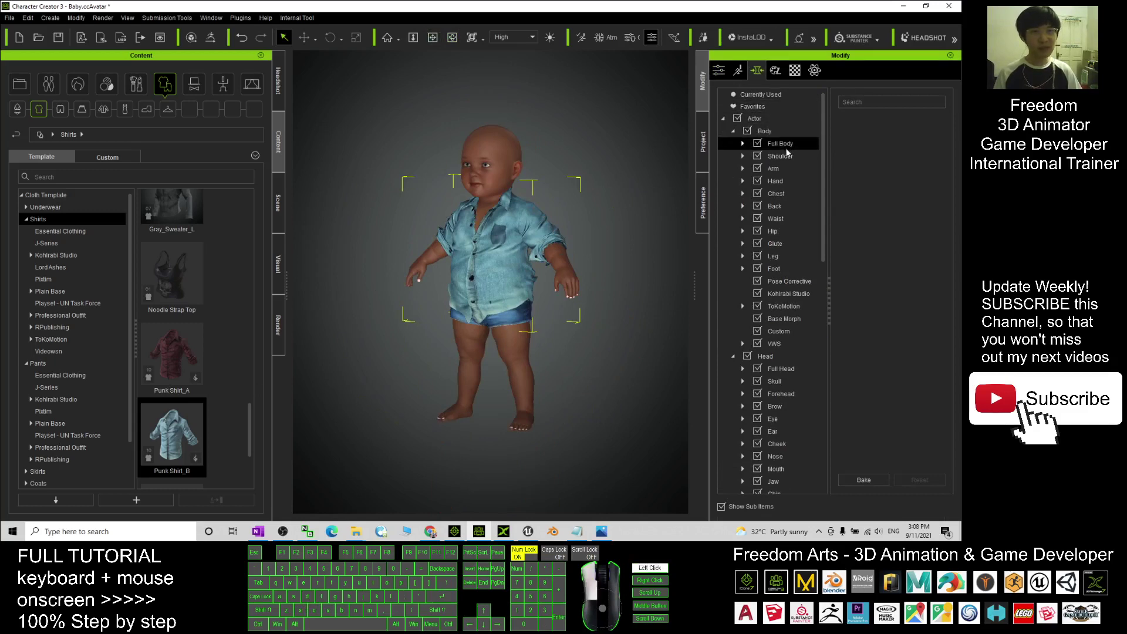
{"action": "left_click_drag", "start_coordinate": [949, 130], "coordinate": [942, 214]}
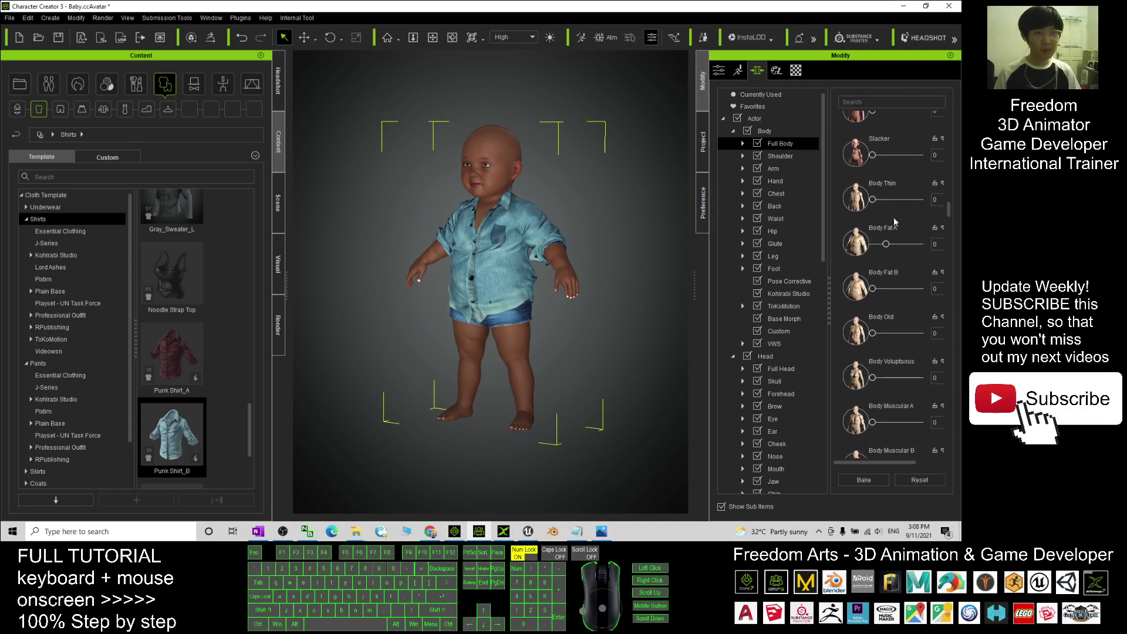
{"action": "left_click_drag", "start_coordinate": [873, 199], "coordinate": [921, 200]}
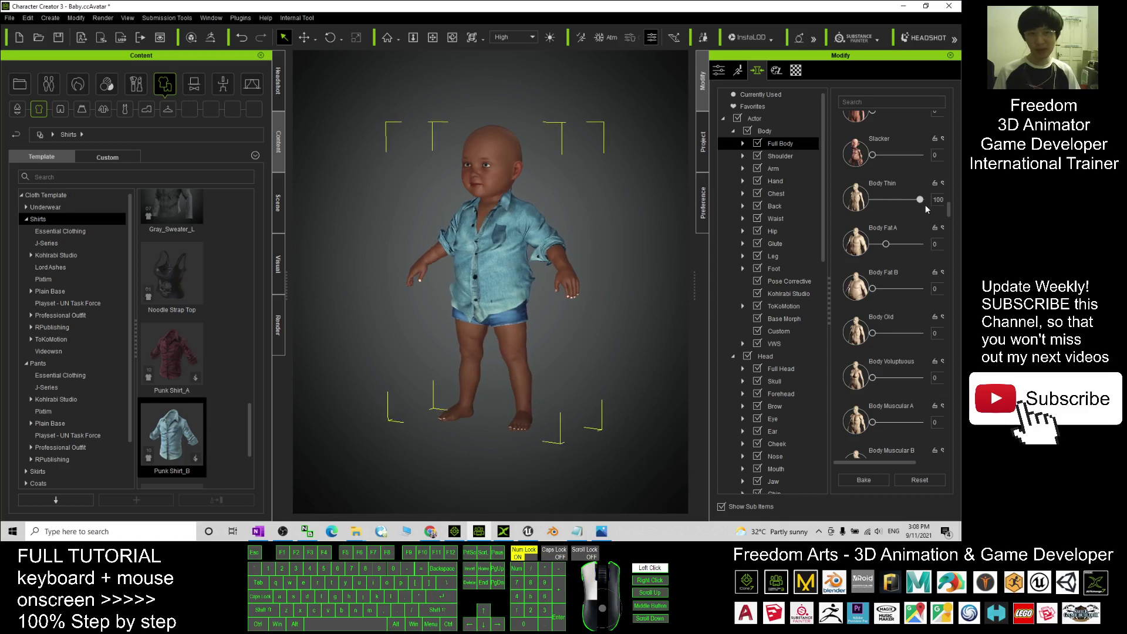
{"action": "left_click", "coordinate": [860, 199]}
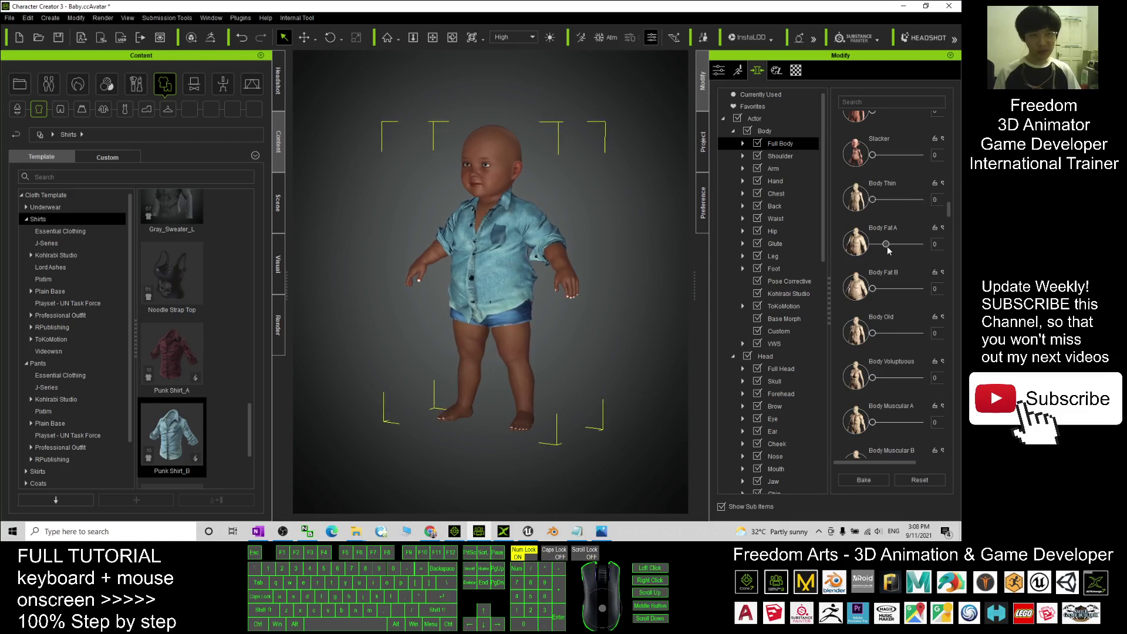
{"action": "mouse_move", "coordinate": [878, 288]}
{"action": "left_mouse_down"}
{"action": "mouse_move", "coordinate": [919, 289]}
{"action": "mouse_move", "coordinate": [889, 289]}
{"action": "left_mouse_up"}
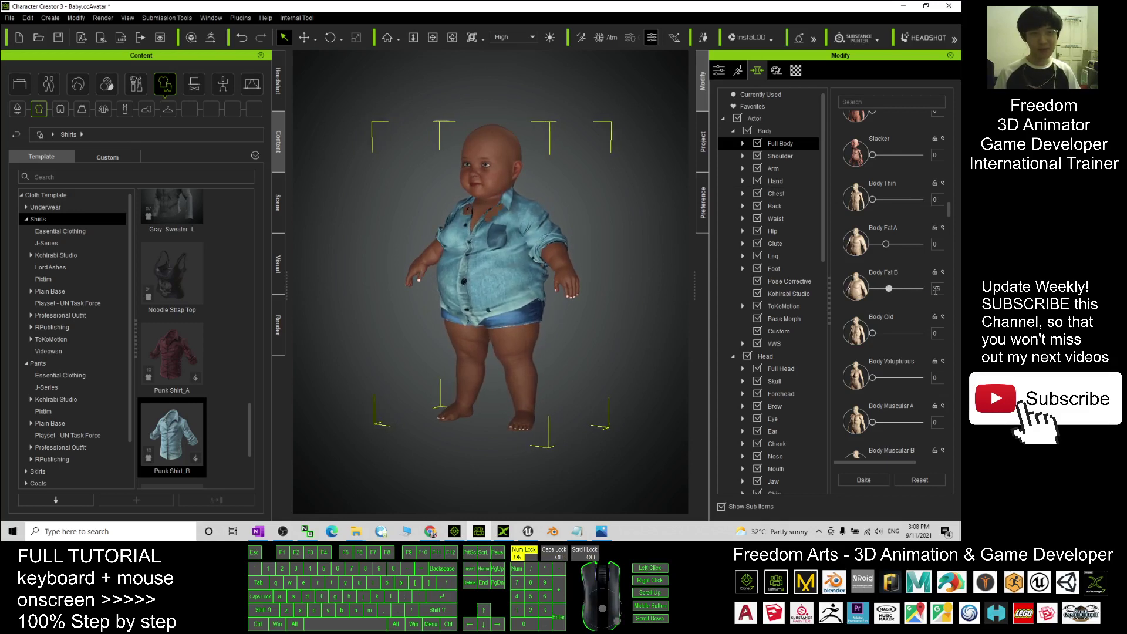
{"action": "key", "text": "ctrl+z"}
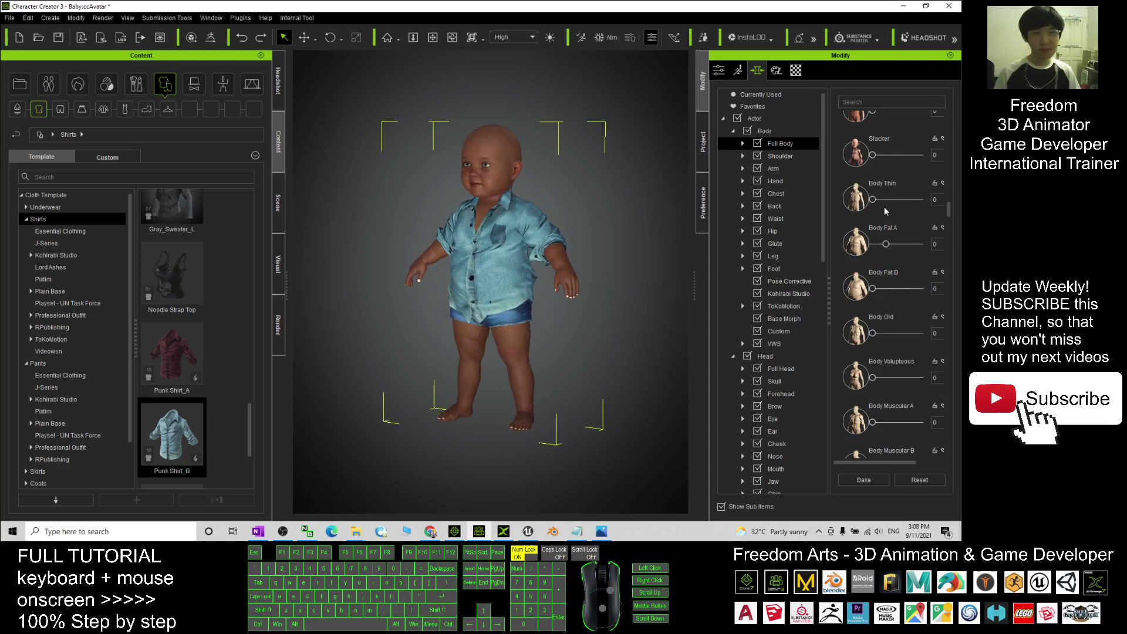
Try the Body Thin morph at 74, 61 and 100 while checking the clothed body, and return it to 0.
{"action": "left_click_drag", "start_coordinate": [873, 200], "coordinate": [909, 200]}
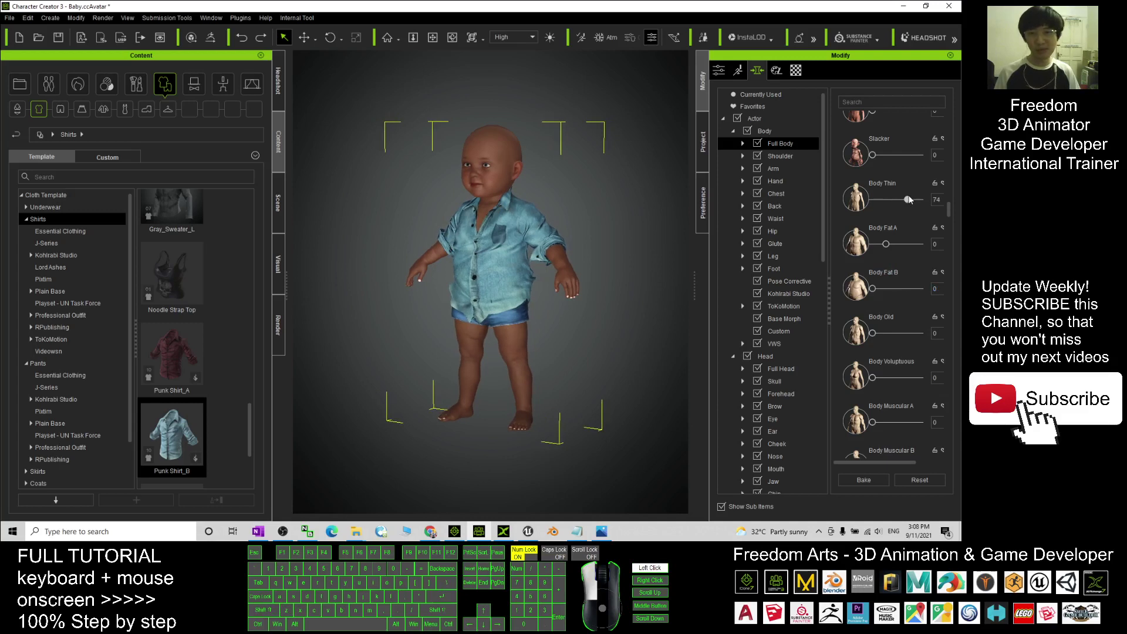
{"action": "key", "text": "c"}
{"action": "left_click_drag", "start_coordinate": [587, 305], "coordinate": [551, 298]}
{"action": "scroll", "coordinate": [608, 297], "scroll_direction": "up", "scroll_amount": 2}
{"action": "mouse_move", "coordinate": [909, 200]}
{"action": "left_mouse_down"}
{"action": "mouse_move", "coordinate": [927, 199]}
{"action": "mouse_move", "coordinate": [904, 200]}
{"action": "left_mouse_up"}
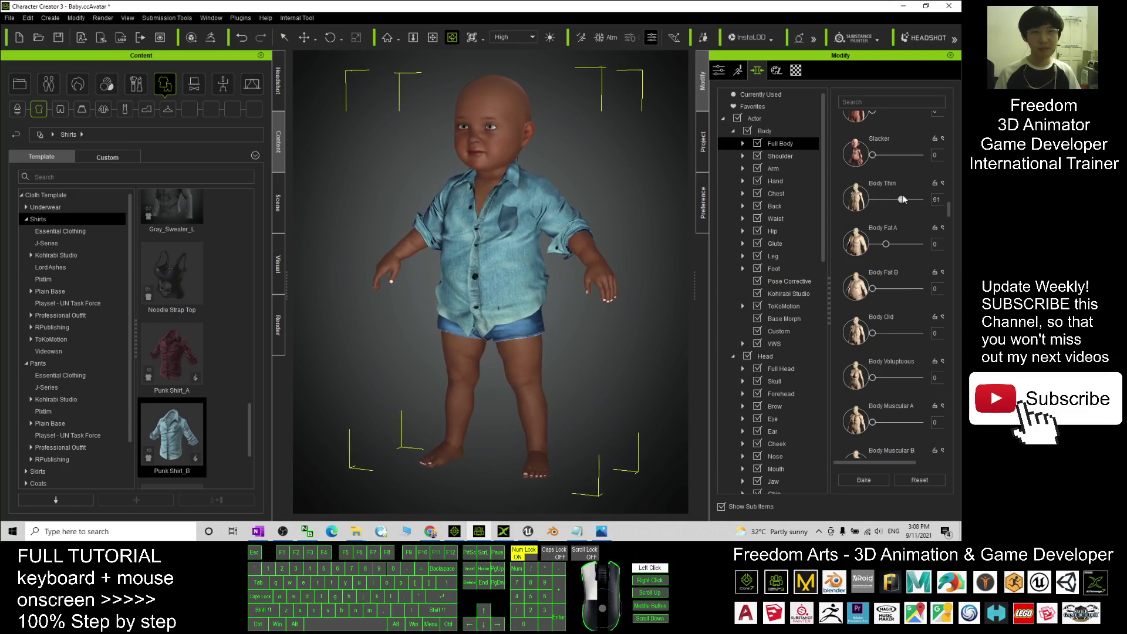
{"action": "left_click_drag", "start_coordinate": [904, 200], "coordinate": [943, 203]}
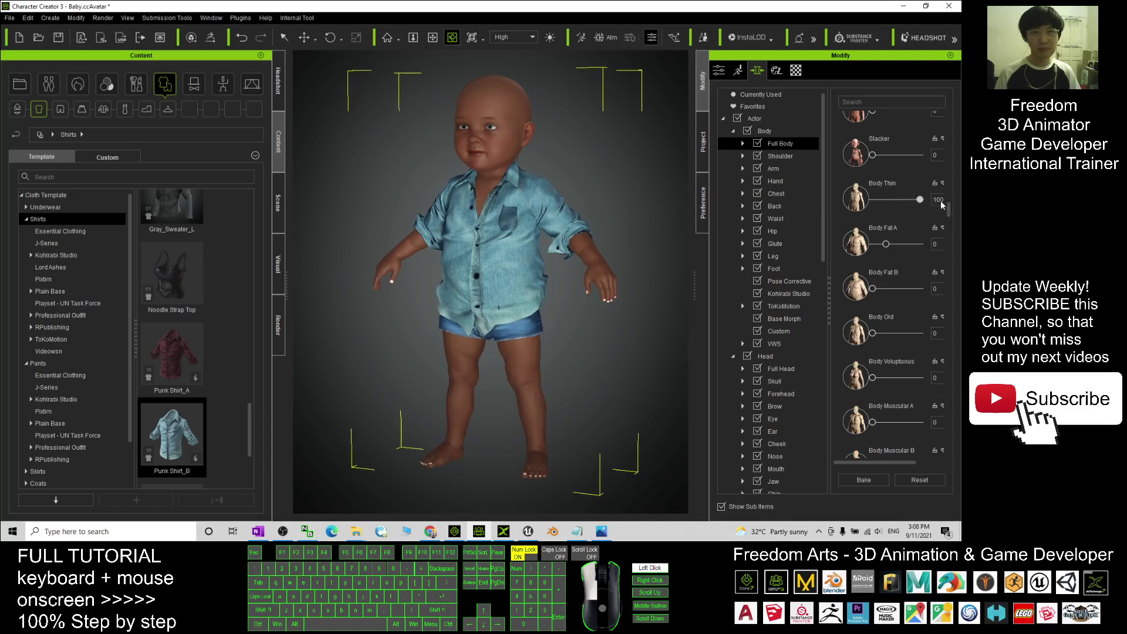
{"action": "left_click_drag", "start_coordinate": [841, 208], "coordinate": [794, 211]}
{"action": "left_click_drag", "start_coordinate": [874, 289], "coordinate": [848, 289]}
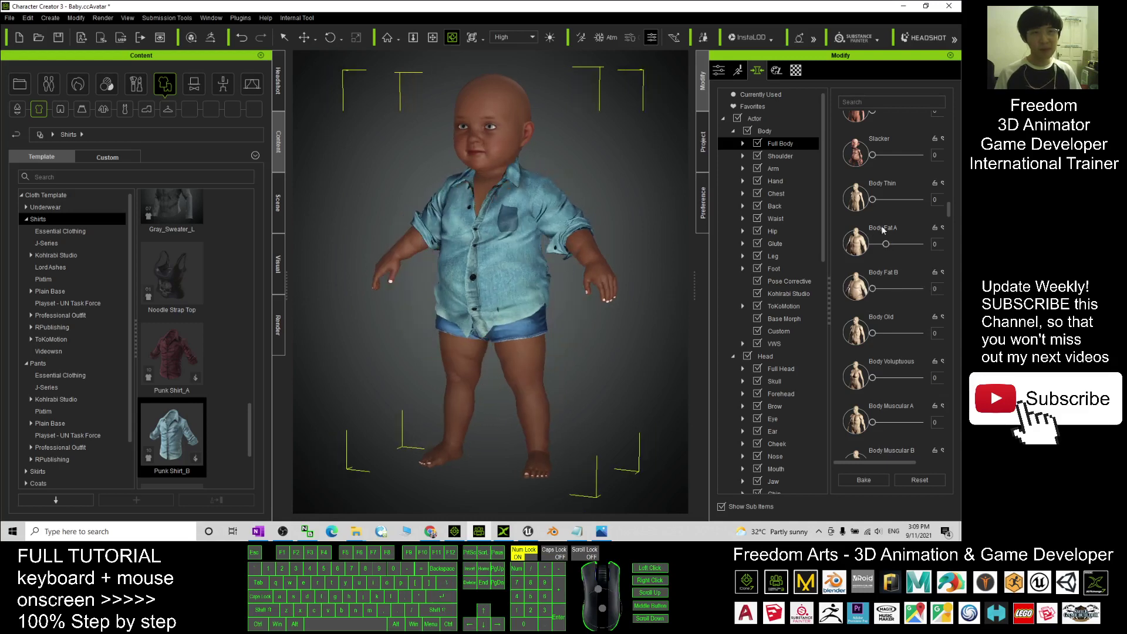
{"action": "mouse_move", "coordinate": [873, 200]}
{"action": "left_mouse_down"}
{"action": "mouse_move", "coordinate": [899, 200]}
{"action": "mouse_move", "coordinate": [852, 204]}
{"action": "left_mouse_up"}
Send the clothed baby character to iClone and switch to iClone to check the transferred avatar.
{"action": "key", "text": "c"}
{"action": "left_click_drag", "start_coordinate": [375, 332], "coordinate": [420, 333]}
{"action": "right_click_drag", "start_coordinate": [420, 333], "coordinate": [503, 282]}
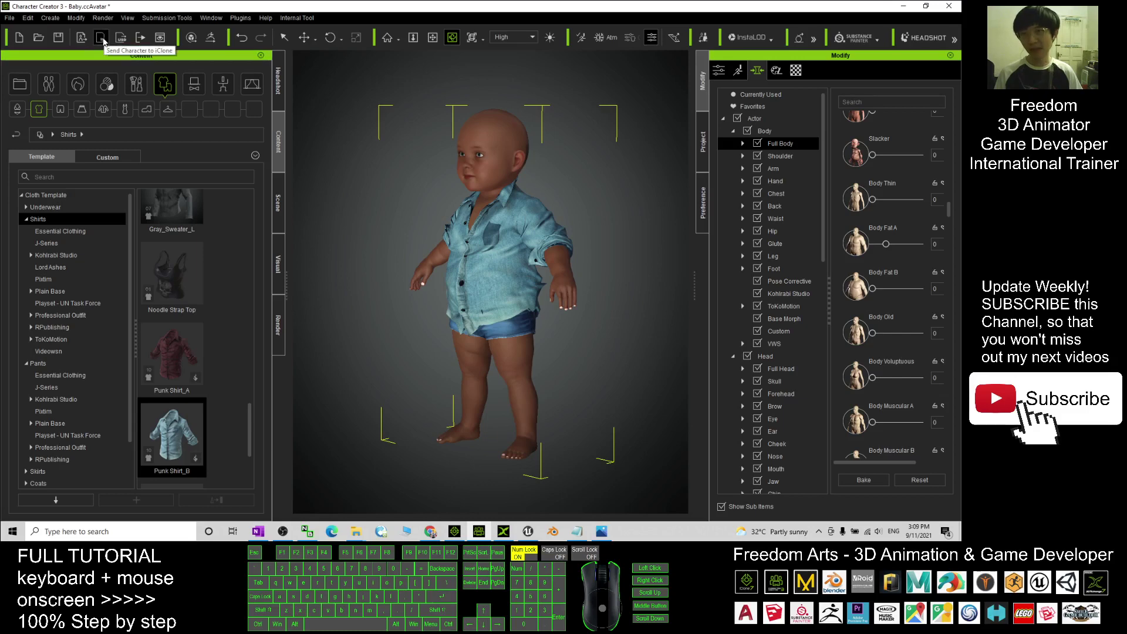
{"action": "left_click", "coordinate": [101, 38]}
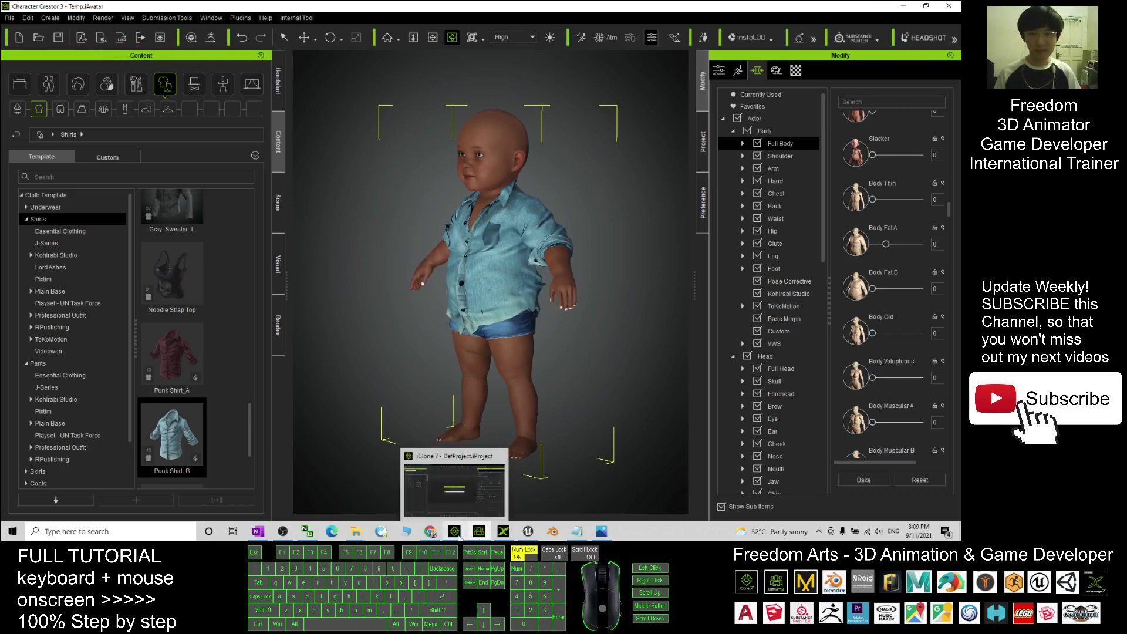
{"action": "left_click", "coordinate": [454, 532]}
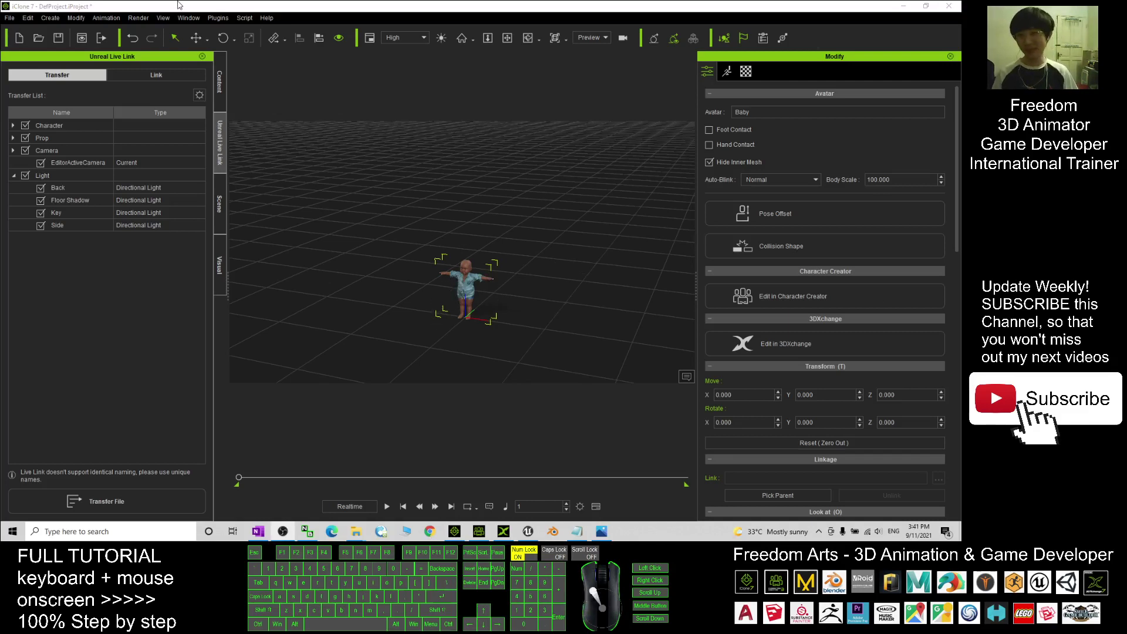
{"action": "left_click", "coordinate": [478, 529]}
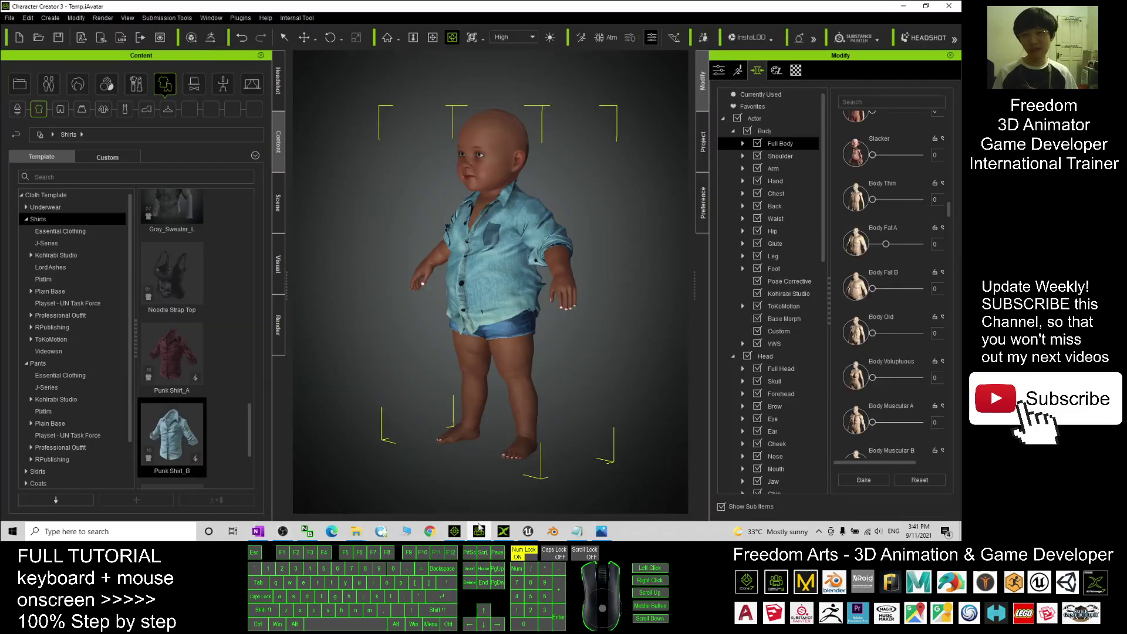
{"action": "left_click", "coordinate": [479, 532]}
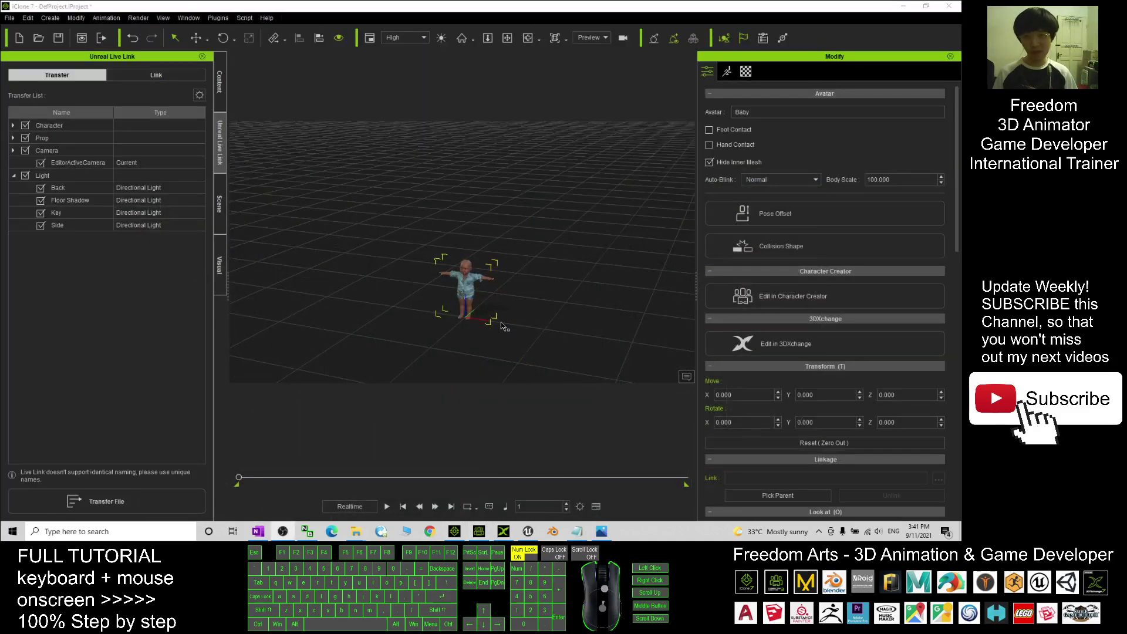